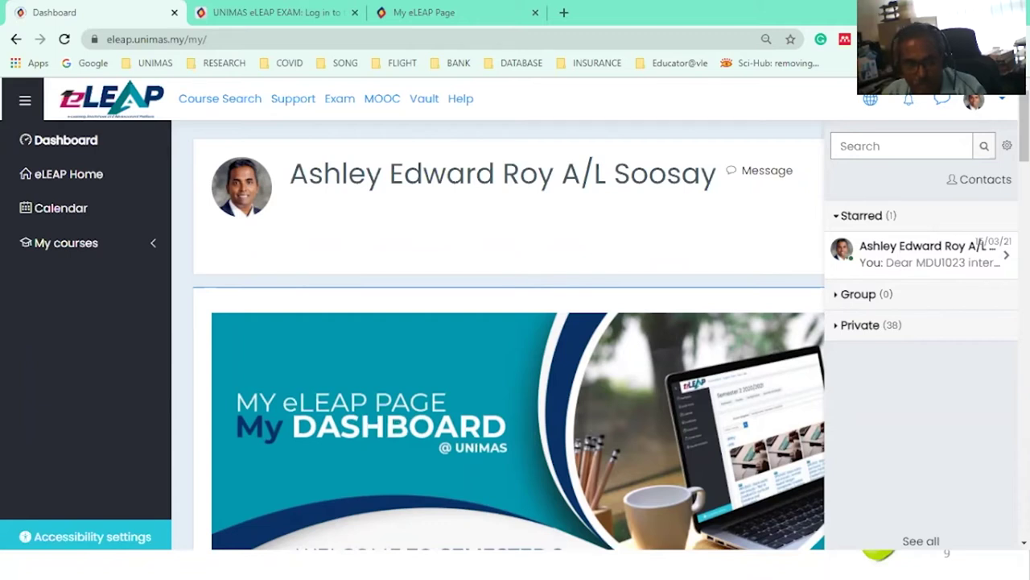
Step: Shrink the browser window and look through the My courses list on the eLEAP Vault page
{"action": "left_click", "coordinate": [94, 209]}
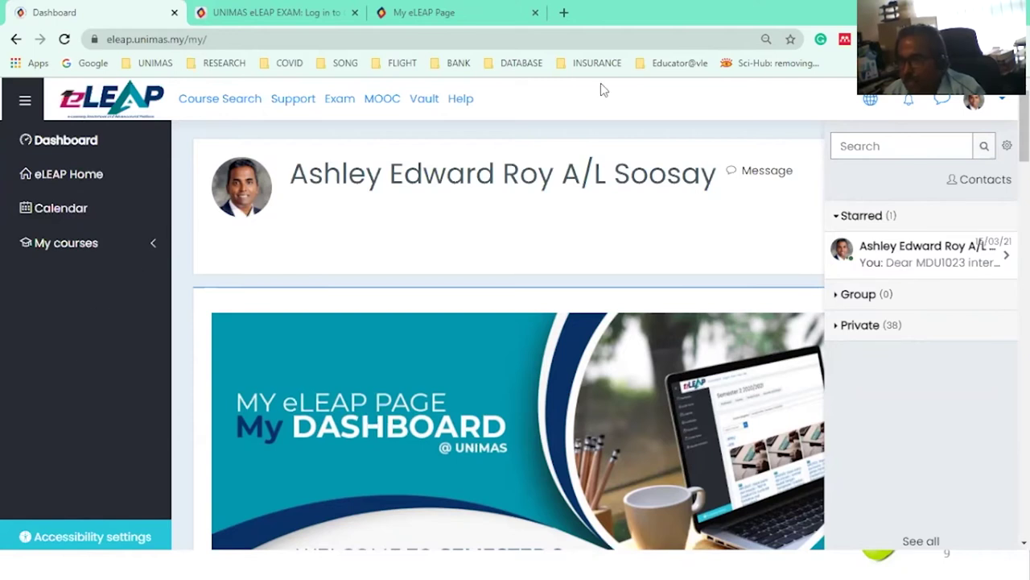
{"action": "double_click", "coordinate": [824, 16]}
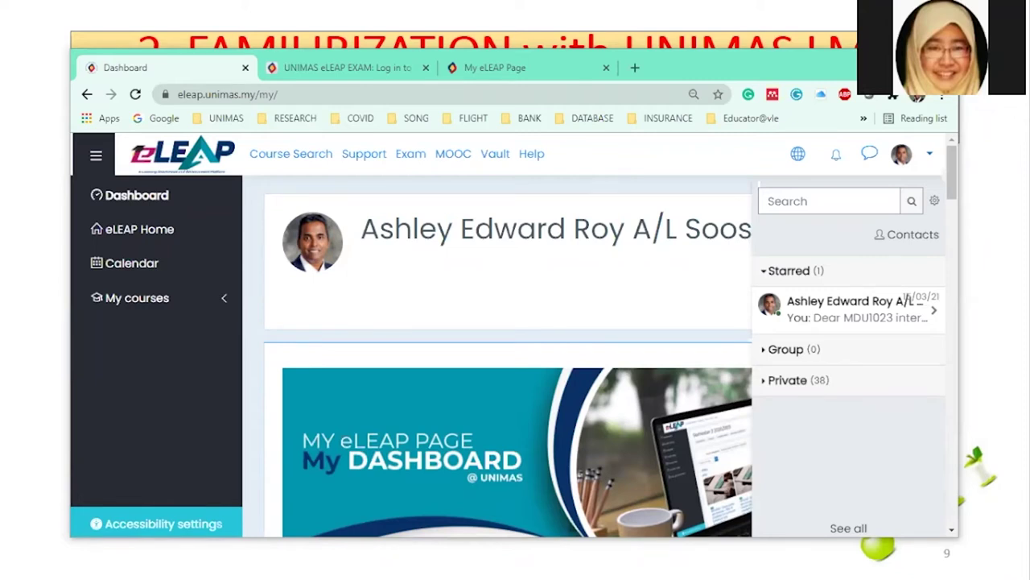
{"action": "left_click", "coordinate": [510, 69]}
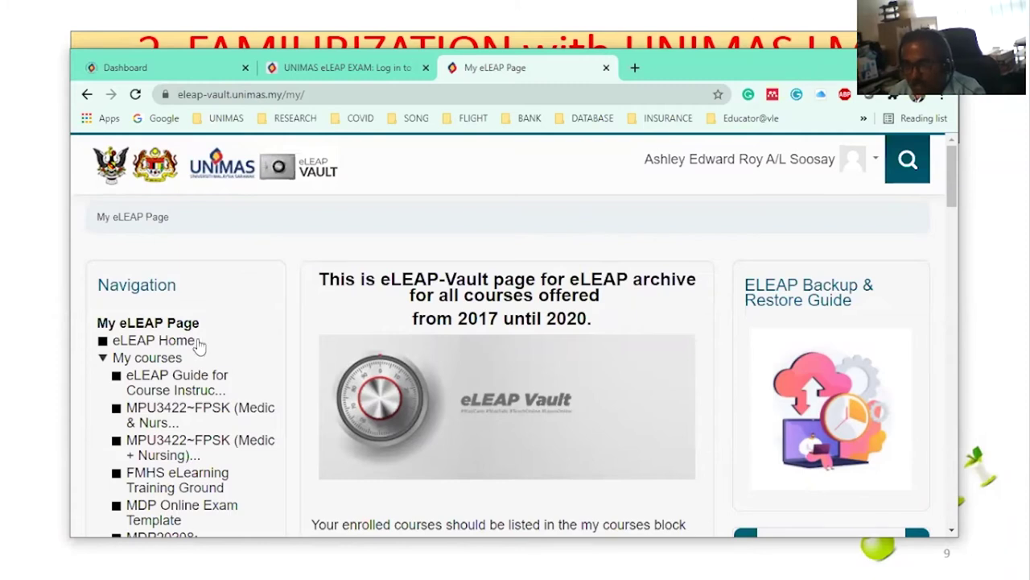
{"action": "scroll", "coordinate": [193, 447], "scroll_direction": "down", "scroll_amount": 3}
{"action": "scroll", "coordinate": [193, 447], "scroll_direction": "down", "scroll_amount": 10}
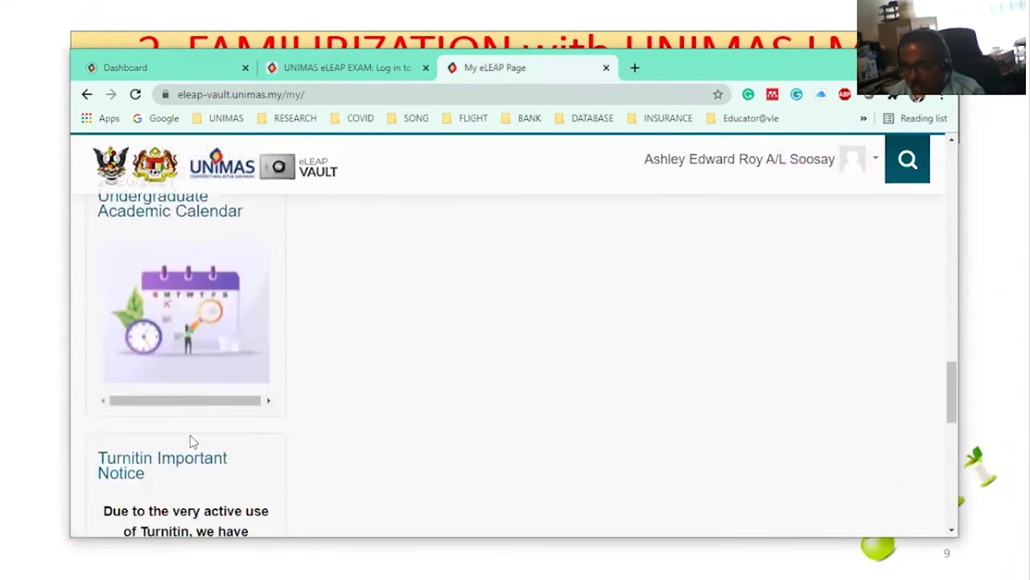
{"action": "scroll", "coordinate": [192, 442], "scroll_direction": "down", "scroll_amount": 6}
{"action": "scroll", "coordinate": [191, 439], "scroll_direction": "up", "scroll_amount": 4}
{"action": "scroll", "coordinate": [190, 435], "scroll_direction": "up", "scroll_amount": 8}
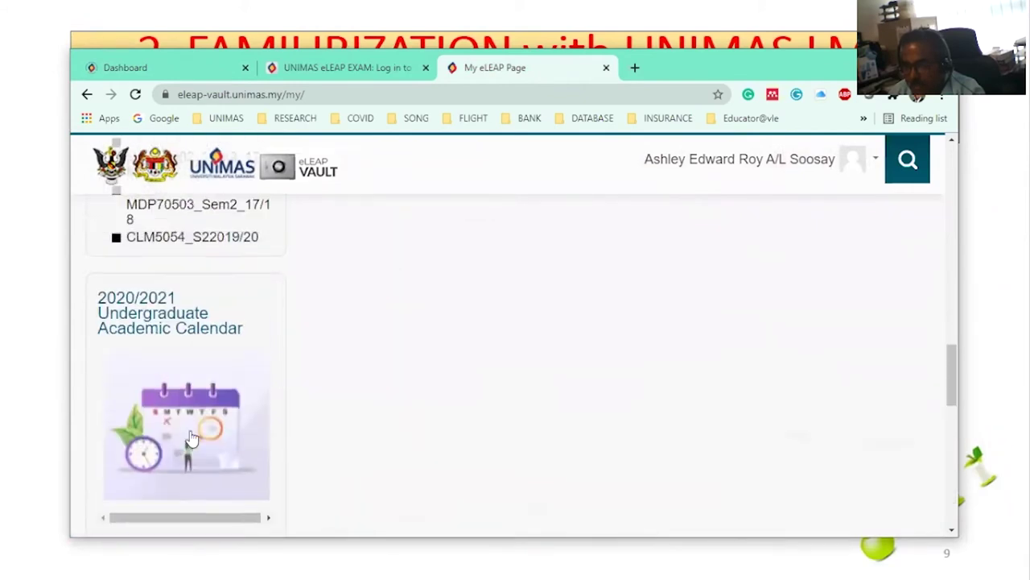
{"action": "scroll", "coordinate": [193, 435], "scroll_direction": "up", "scroll_amount": 3}
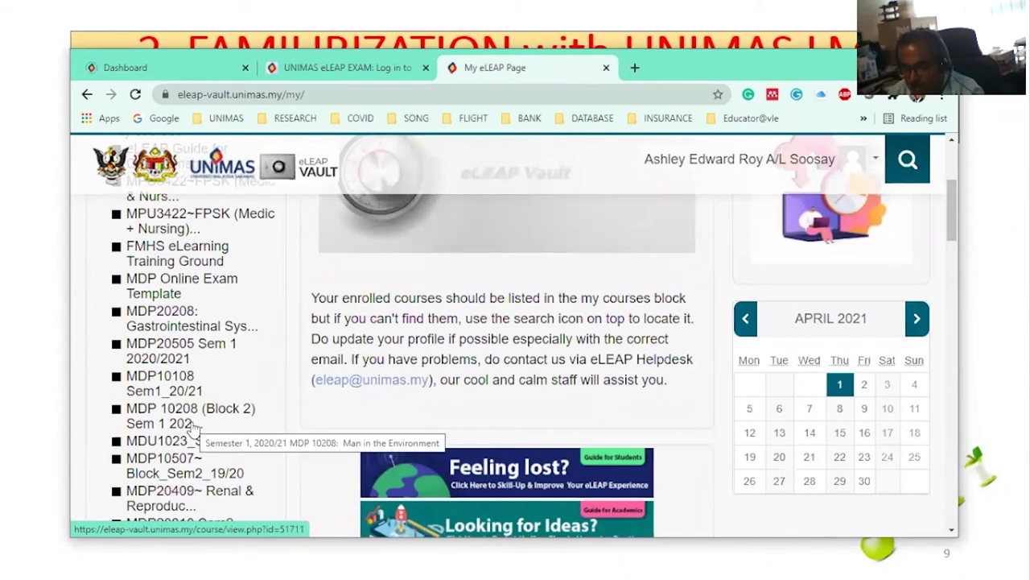
{"action": "scroll", "coordinate": [196, 429], "scroll_direction": "up", "scroll_amount": 4}
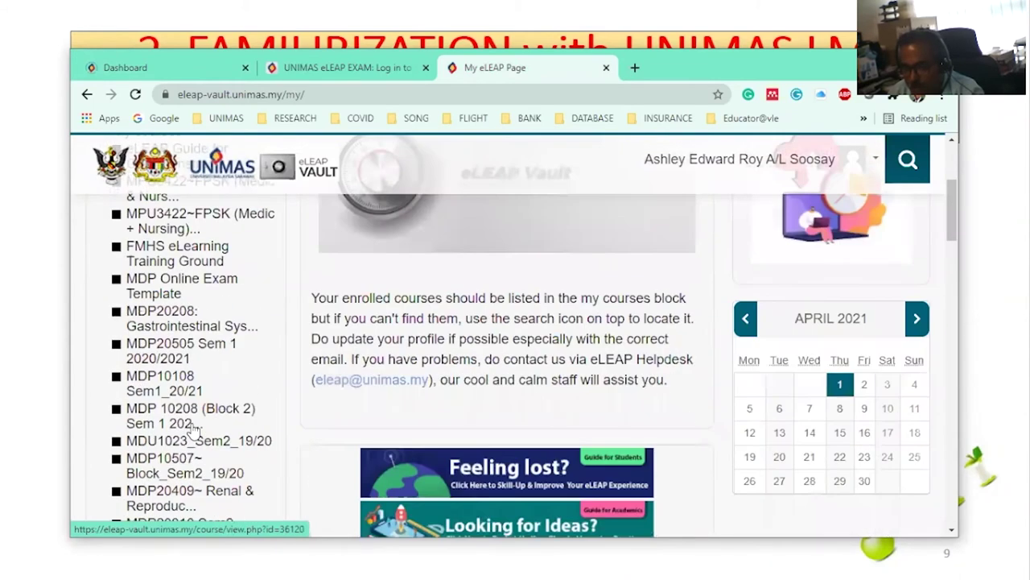
Step: Open the MDP10108 Sem1_20/21 course in eLEAP Vault and bring its Administration block into view
{"action": "left_click", "coordinate": [171, 384]}
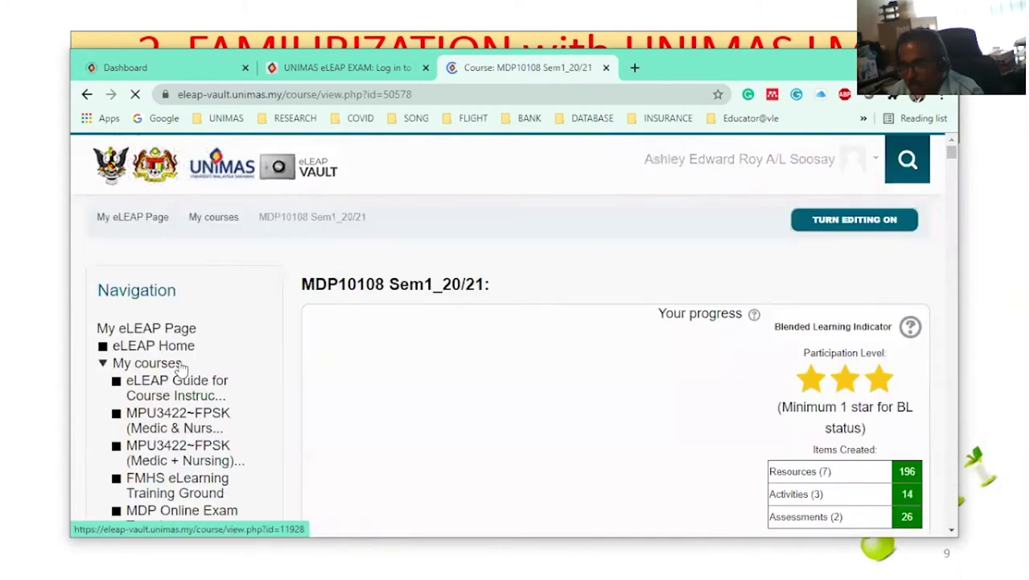
{"action": "scroll", "coordinate": [248, 356], "scroll_direction": "down", "scroll_amount": 5}
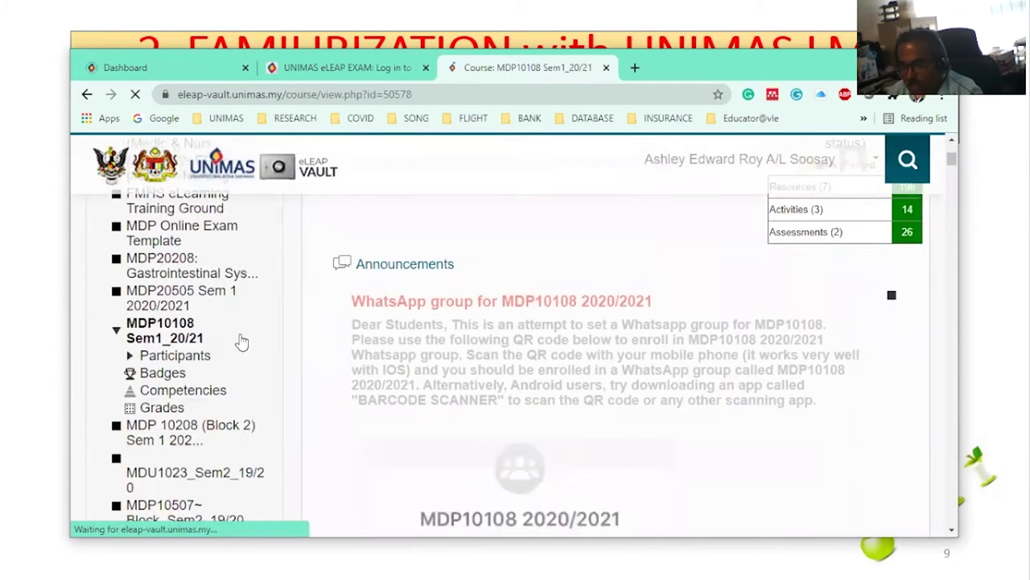
{"action": "scroll", "coordinate": [241, 342], "scroll_direction": "down", "scroll_amount": 10}
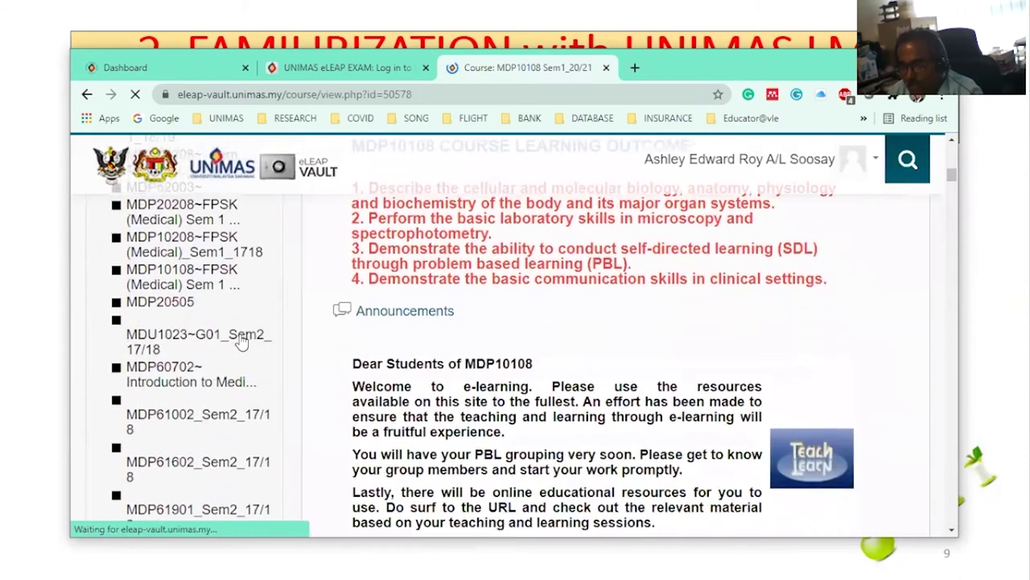
{"action": "scroll", "coordinate": [241, 343], "scroll_direction": "down", "scroll_amount": 5}
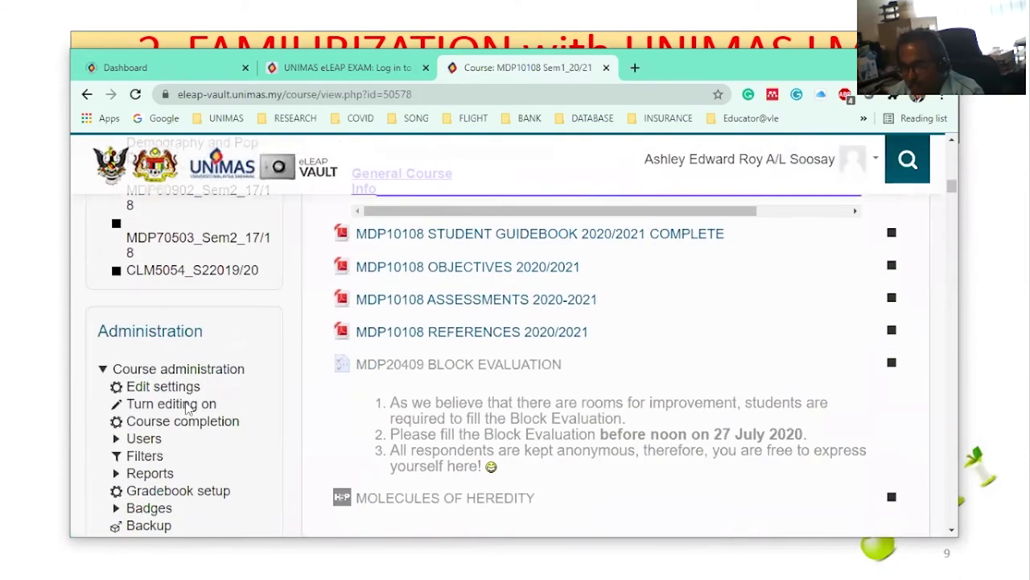
Step: Return to the eLEAP dashboard, expand My courses and look through the listed courses
{"action": "left_click", "coordinate": [178, 69]}
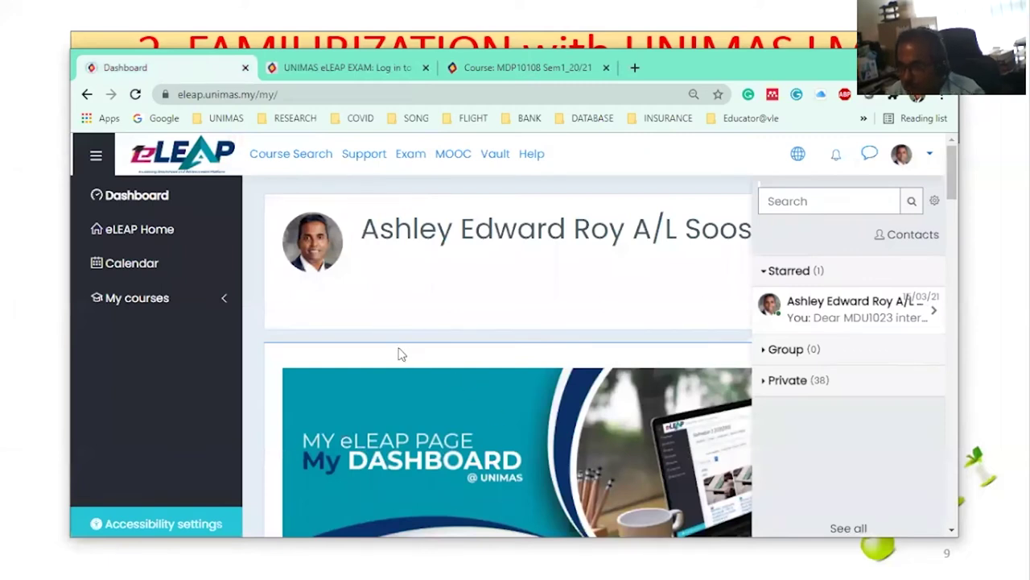
{"action": "left_click", "coordinate": [226, 303]}
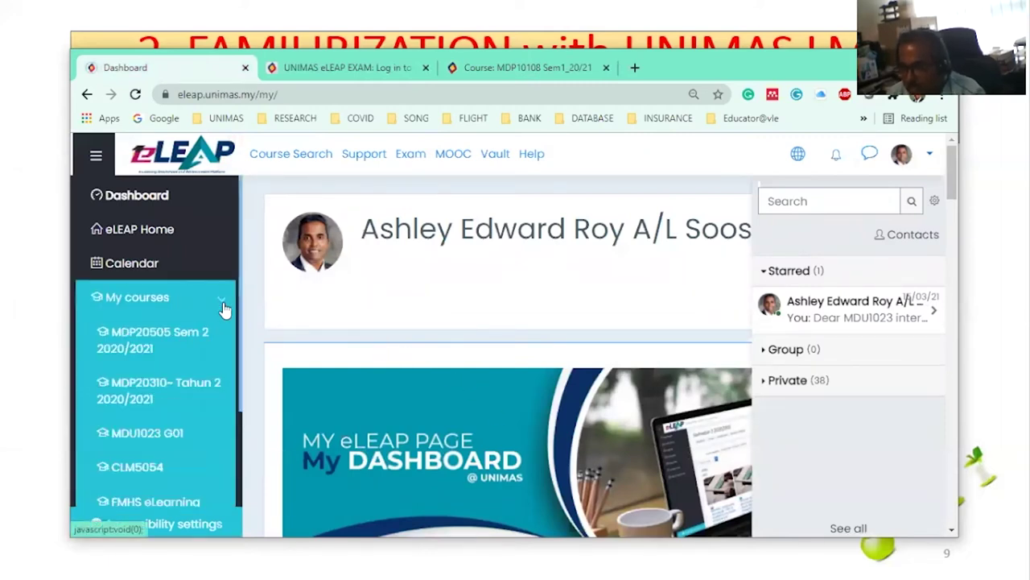
{"action": "scroll", "coordinate": [188, 453], "scroll_direction": "down", "scroll_amount": 1}
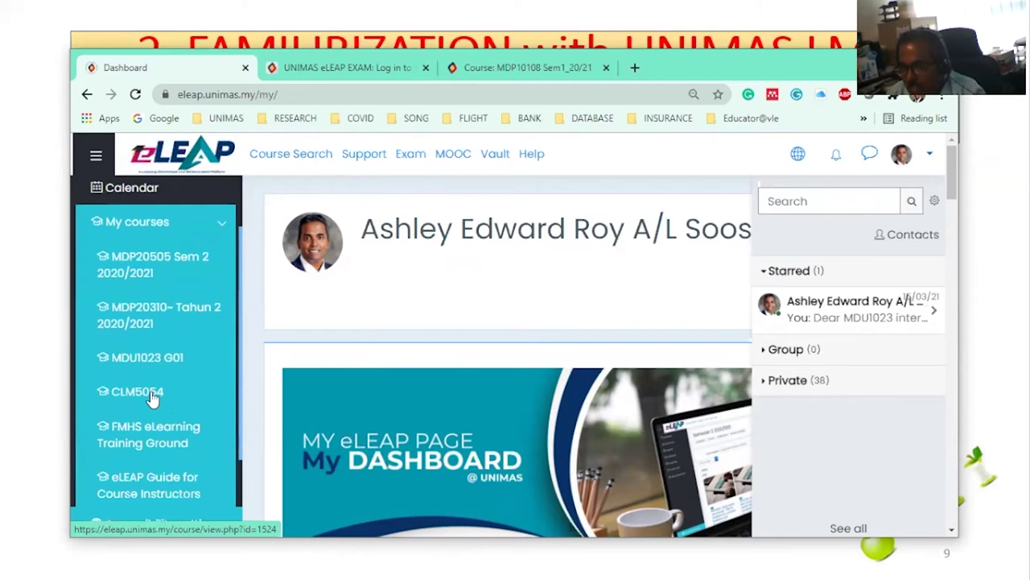
{"action": "scroll", "coordinate": [186, 379], "scroll_direction": "up", "scroll_amount": 1}
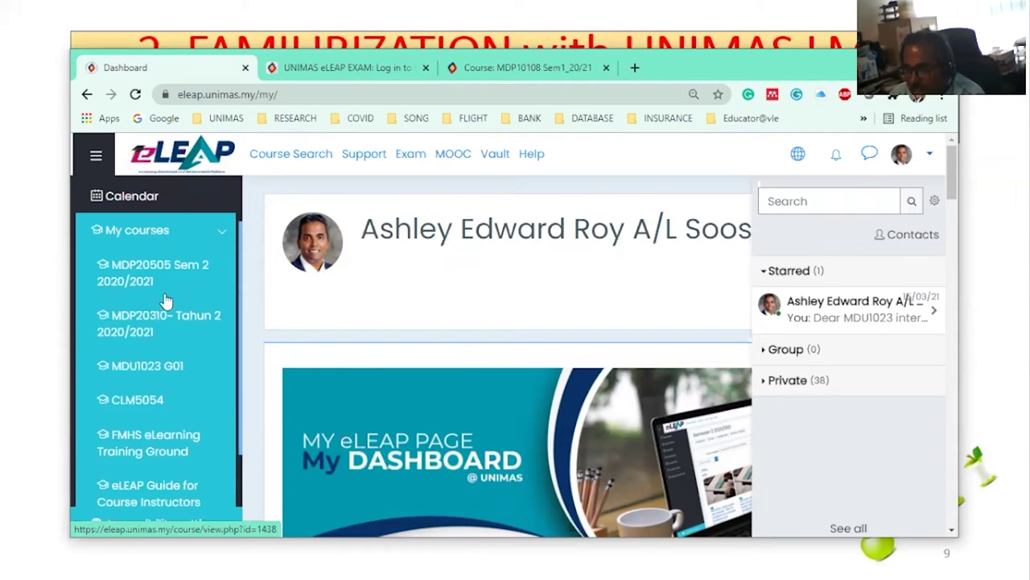
{"action": "scroll", "coordinate": [150, 285], "scroll_direction": "down", "scroll_amount": 1}
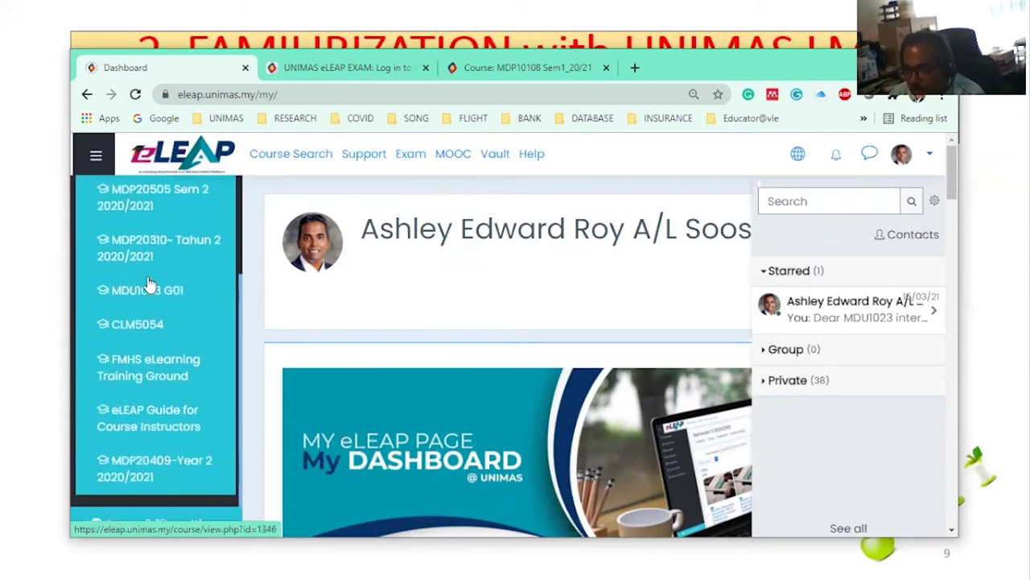
{"action": "scroll", "coordinate": [161, 364], "scroll_direction": "up", "scroll_amount": 2}
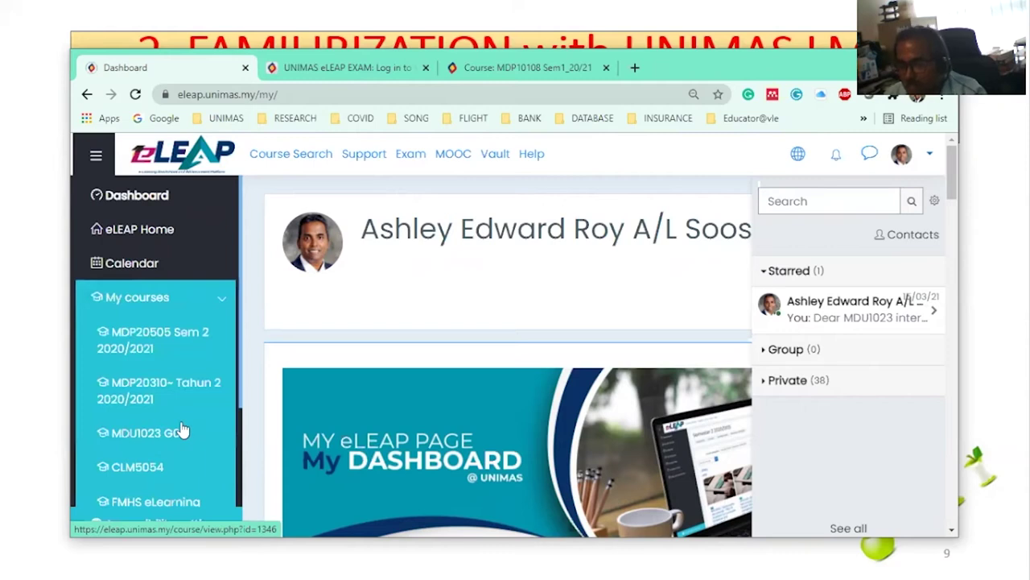
{"action": "scroll", "coordinate": [179, 432], "scroll_direction": "down", "scroll_amount": 1}
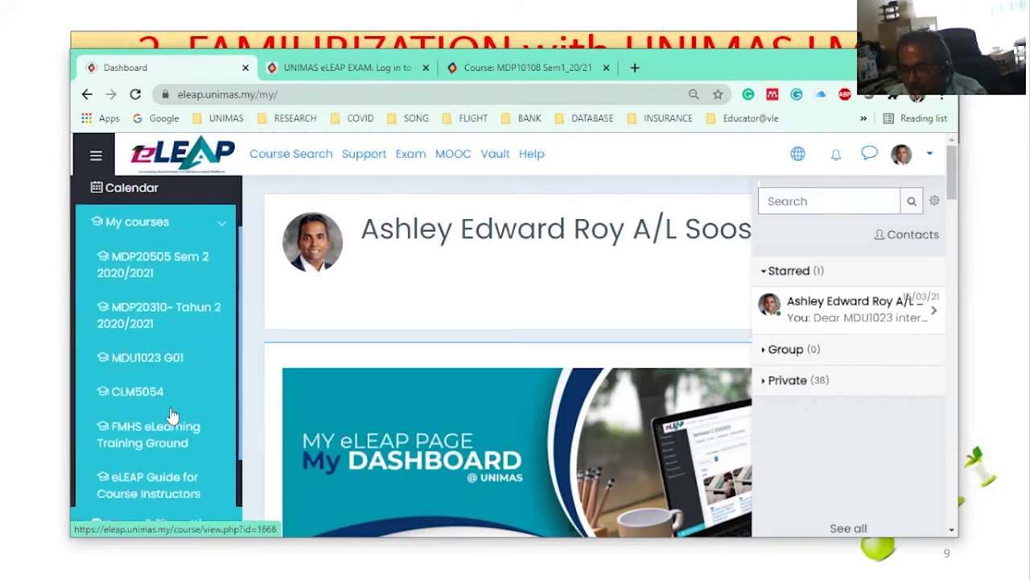
Step: Open the MDU1023 G01 course, look over its navigation entries and maximize the browser window
{"action": "left_click", "coordinate": [137, 362]}
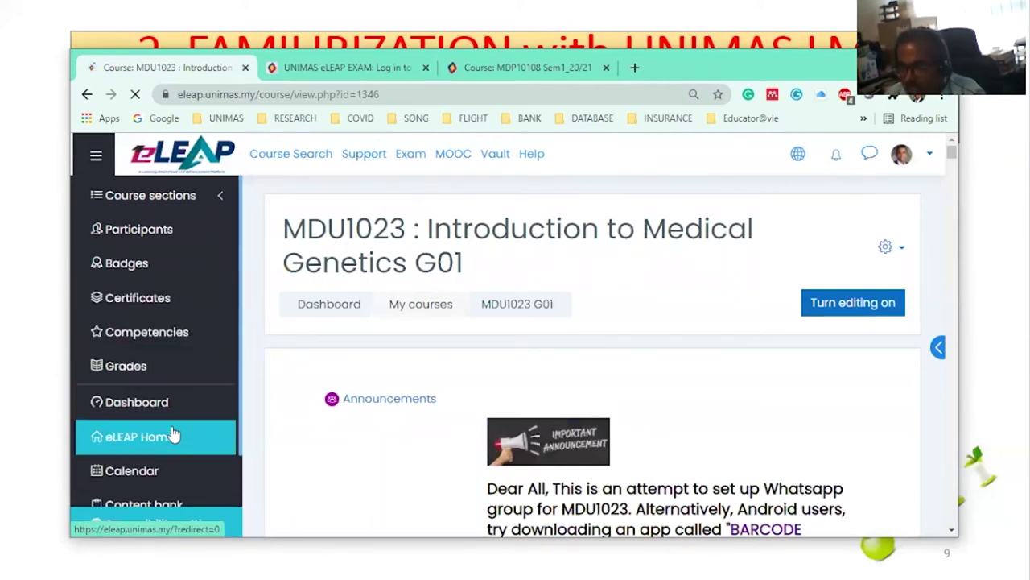
{"action": "scroll", "coordinate": [165, 410], "scroll_direction": "down", "scroll_amount": 1}
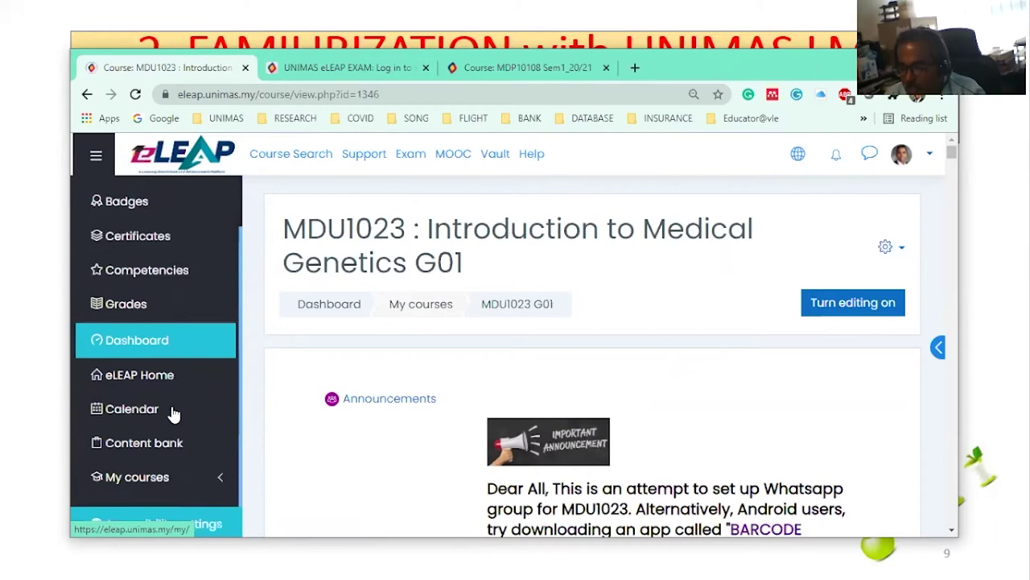
{"action": "scroll", "coordinate": [173, 412], "scroll_direction": "up", "scroll_amount": 1}
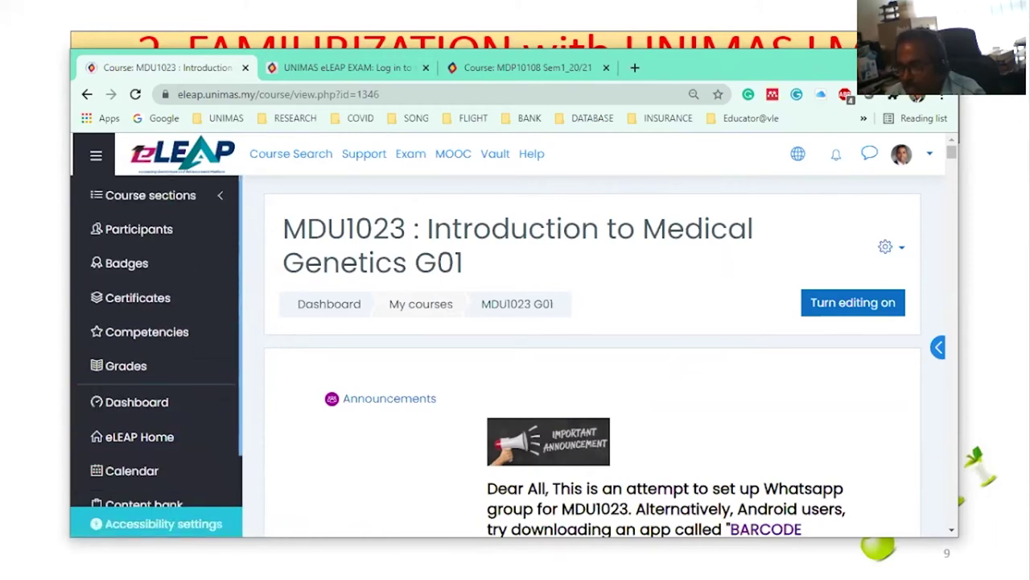
{"action": "key", "text": "super+Up"}
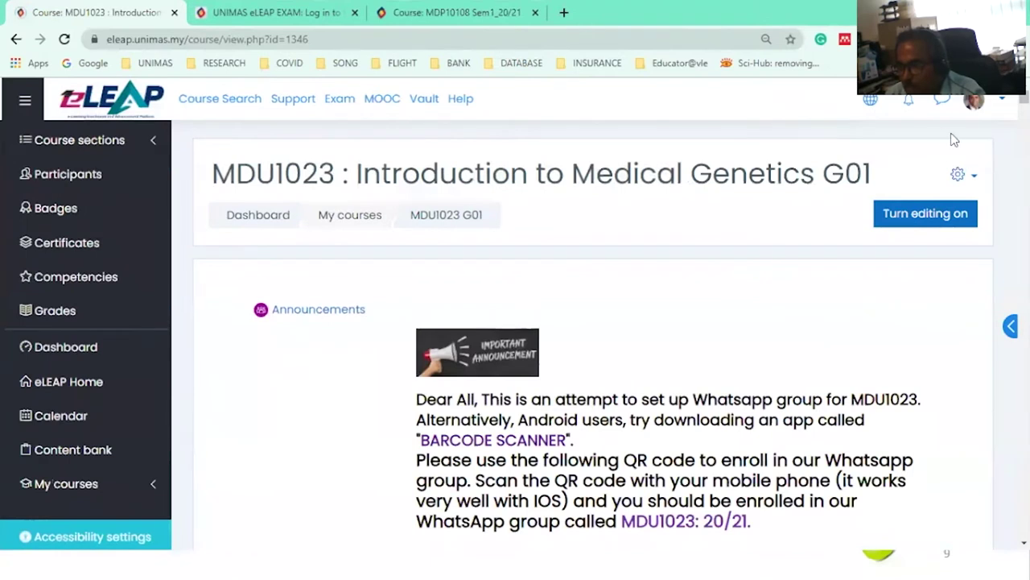
Step: Examine the options in the MDU1023 course's settings menu and in the account menu
{"action": "left_click", "coordinate": [974, 178]}
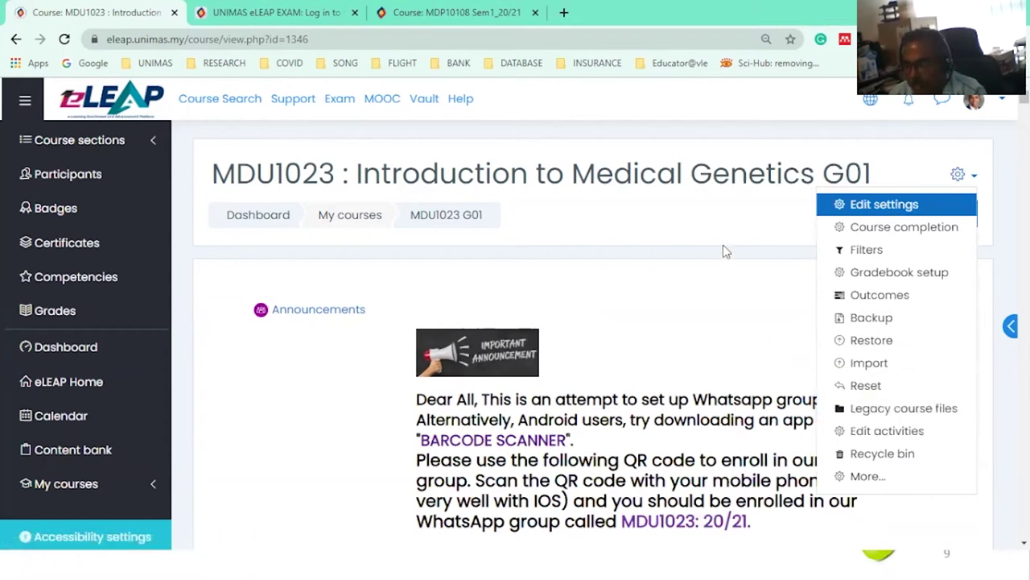
{"action": "key", "text": "Escape"}
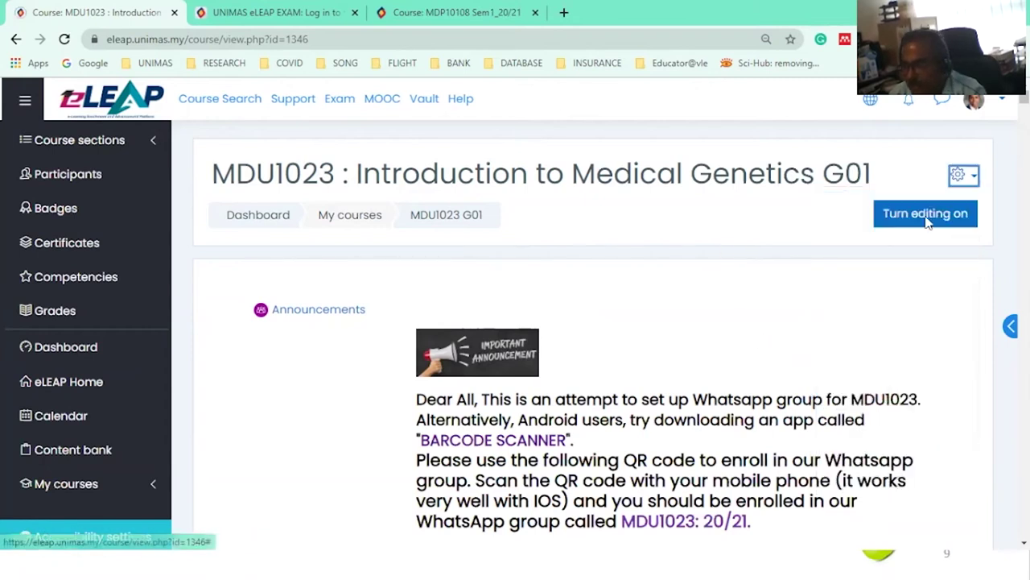
{"action": "left_click", "coordinate": [1002, 103]}
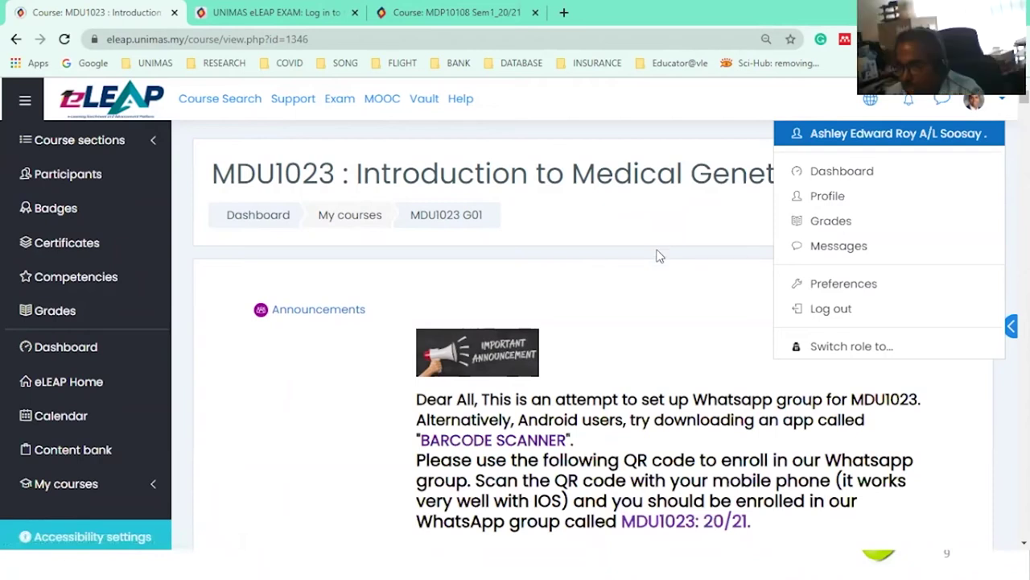
{"action": "key", "text": "Escape"}
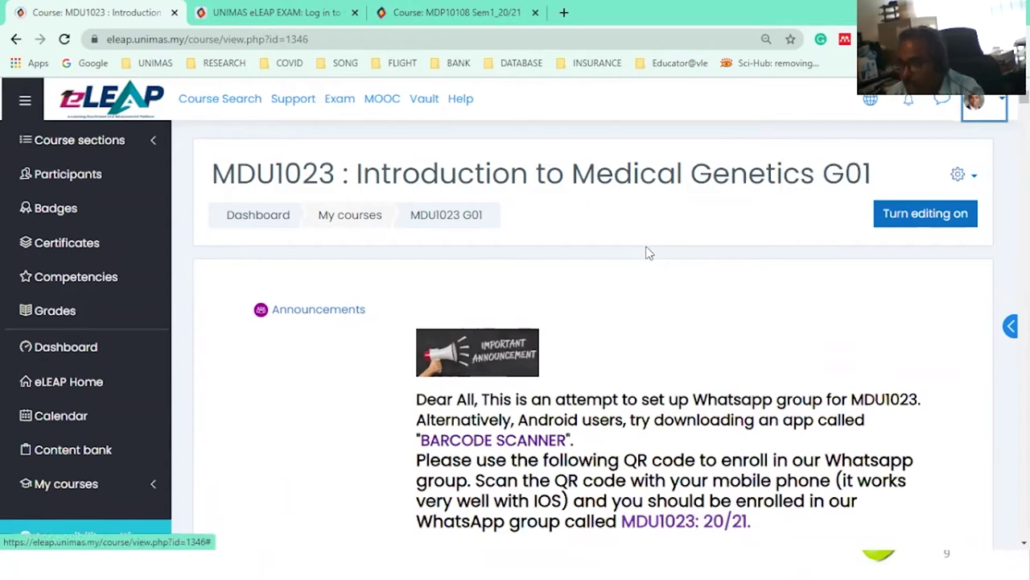
{"action": "left_click", "coordinate": [1003, 103]}
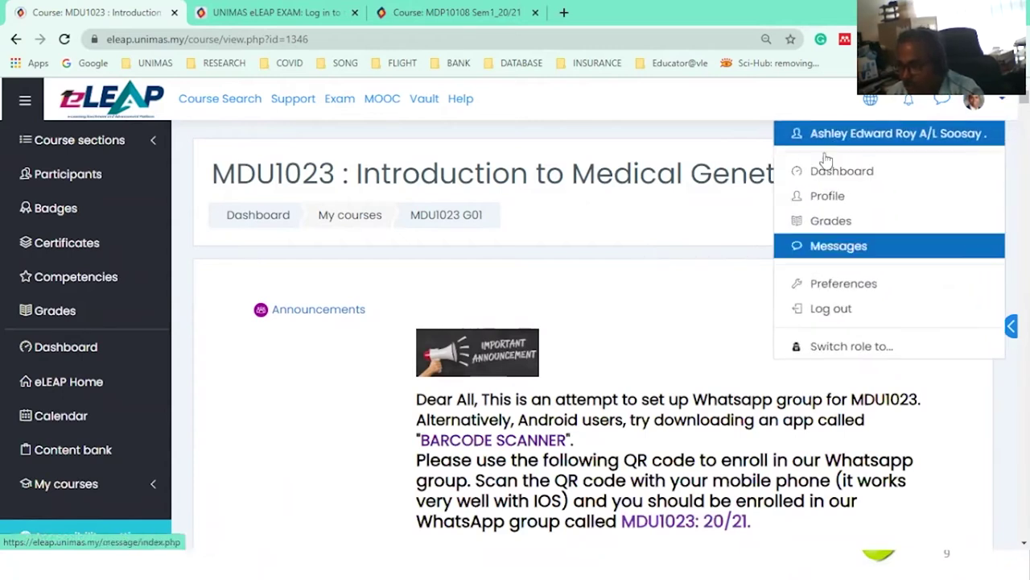
{"action": "key", "text": "Escape"}
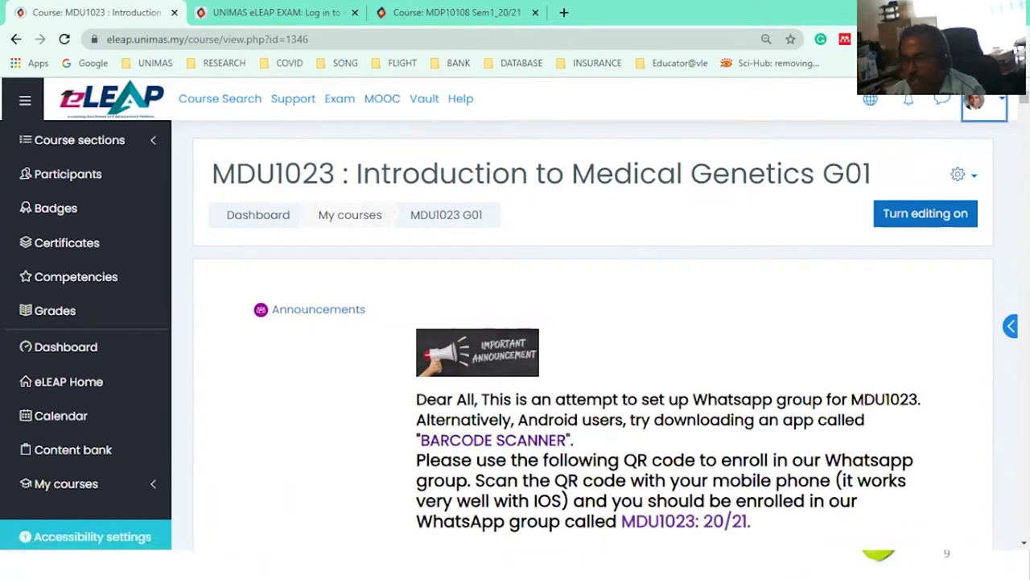
Step: Shrink the browser window and log in to eLEAP Exam using UNIMAS Identity
{"action": "key", "text": "super+Down"}
{"action": "left_click", "coordinate": [418, 48]}
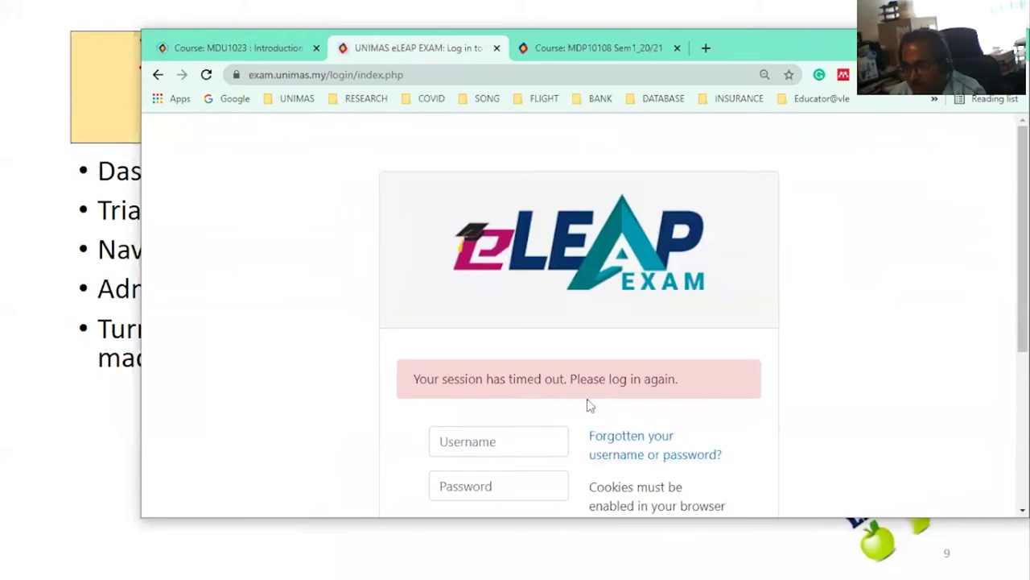
{"action": "scroll", "coordinate": [676, 402], "scroll_direction": "down", "scroll_amount": 2}
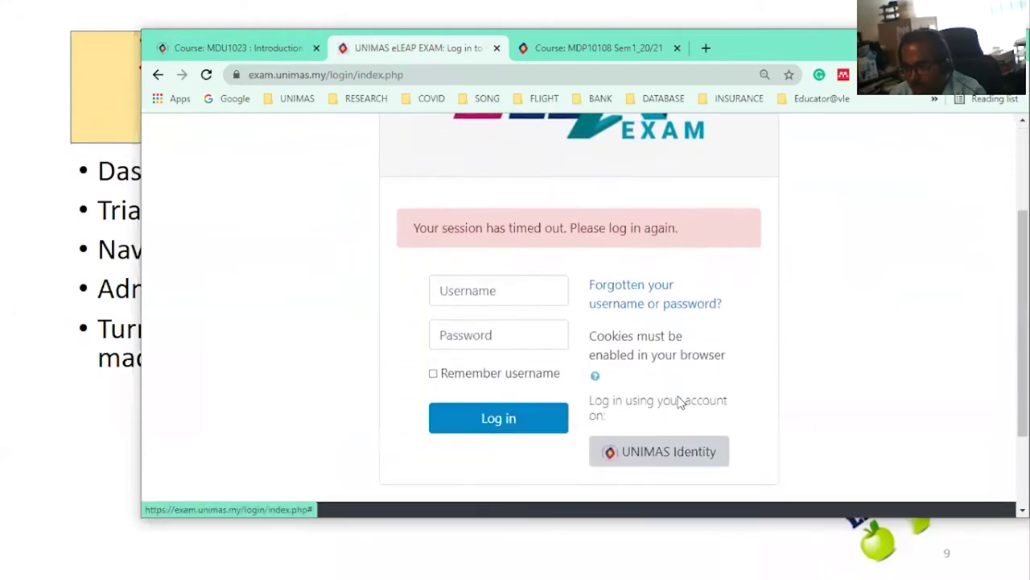
{"action": "left_click", "coordinate": [703, 466]}
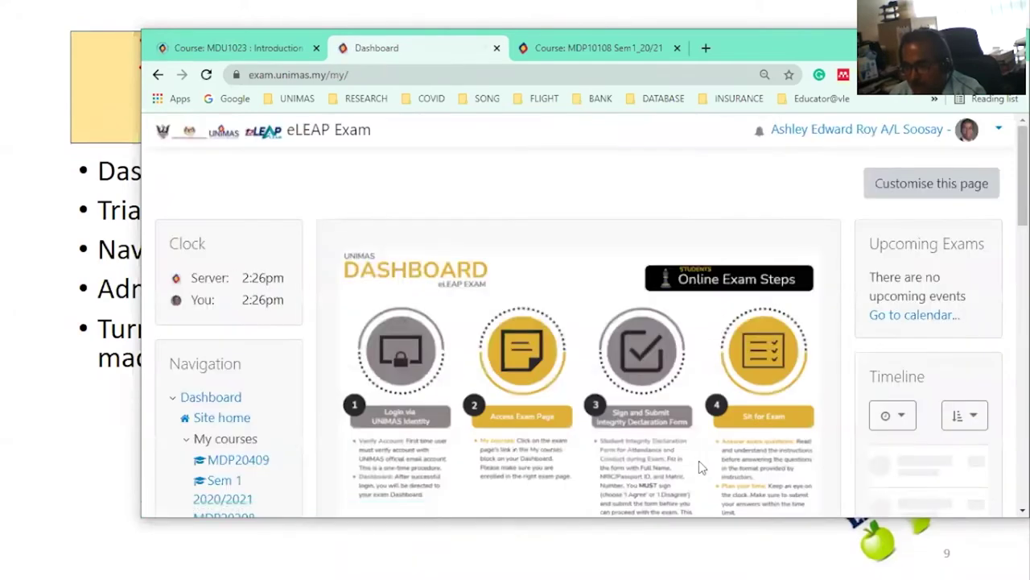
Step: Examine the account menu options on the eLEAP Exam dashboard and close the menu
{"action": "left_click", "coordinate": [999, 130]}
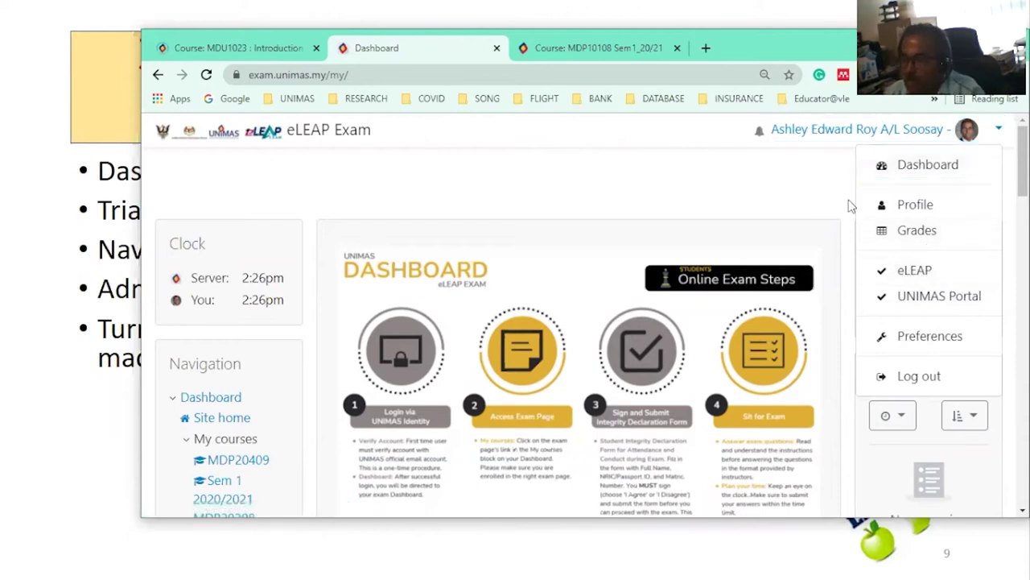
{"action": "key", "text": "Escape"}
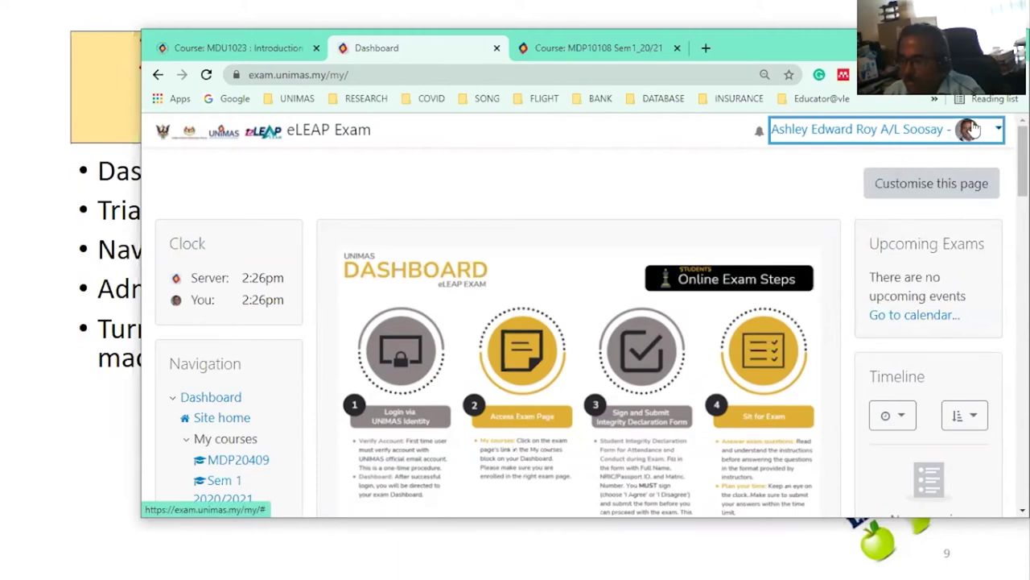
{"action": "left_click", "coordinate": [823, 196]}
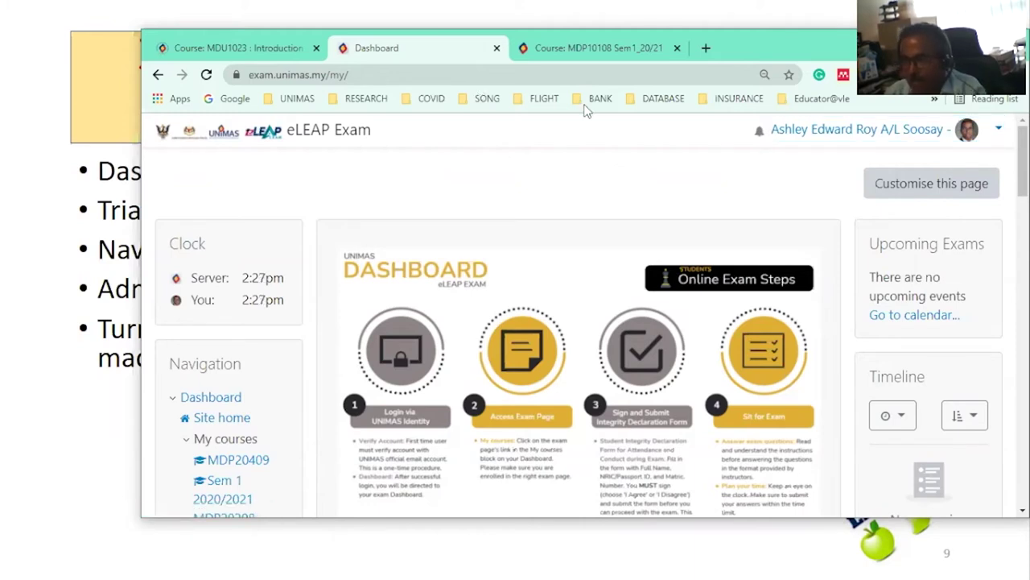
Step: Reposition the browser window and switch back to the MDP10108 course in eLEAP Vault
{"action": "left_click_drag", "start_coordinate": [781, 51], "coordinate": [782, 84]}
{"action": "left_click", "coordinate": [575, 80]}
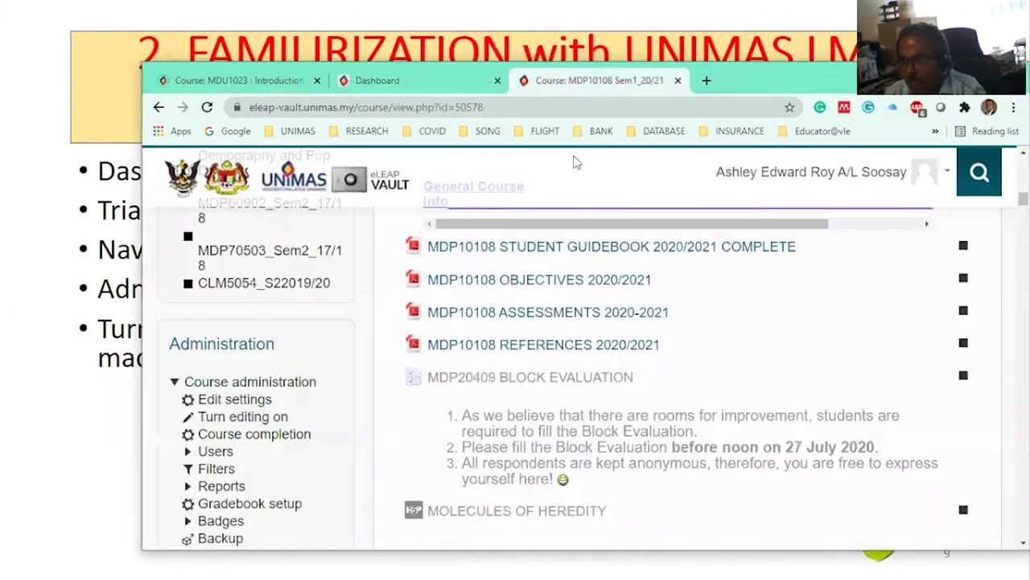
Step: Examine the MDP10108 course page's navigation block and its course administration options
{"action": "scroll", "coordinate": [587, 378], "scroll_direction": "up", "scroll_amount": 15}
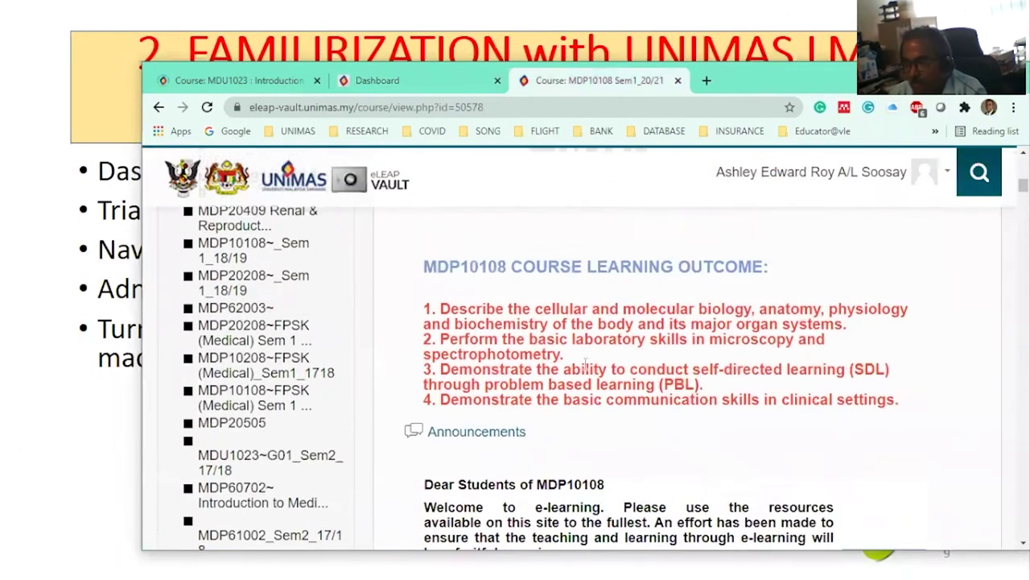
{"action": "scroll", "coordinate": [957, 230], "scroll_direction": "up", "scroll_amount": 3}
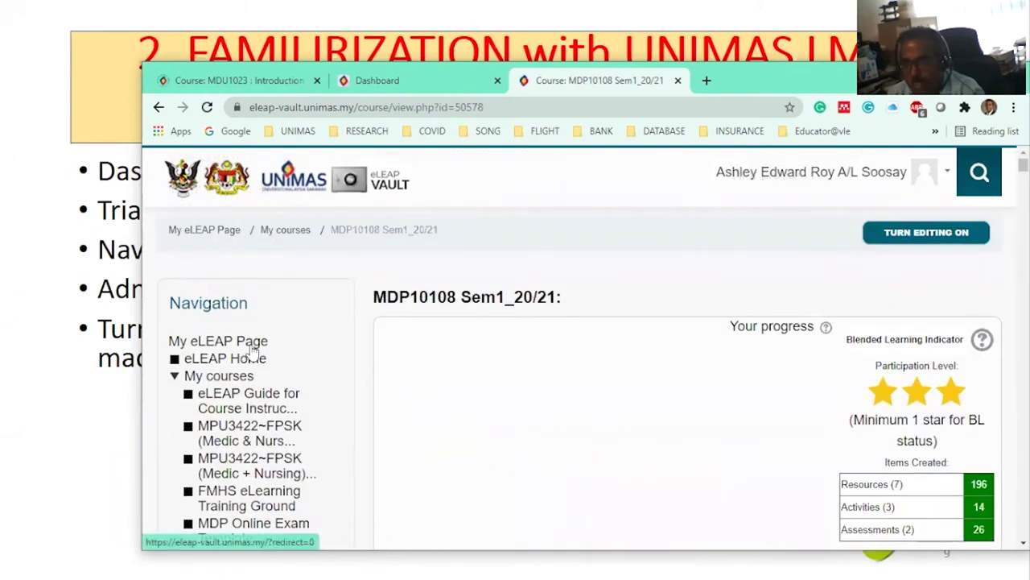
{"action": "scroll", "coordinate": [296, 321], "scroll_direction": "down", "scroll_amount": 2}
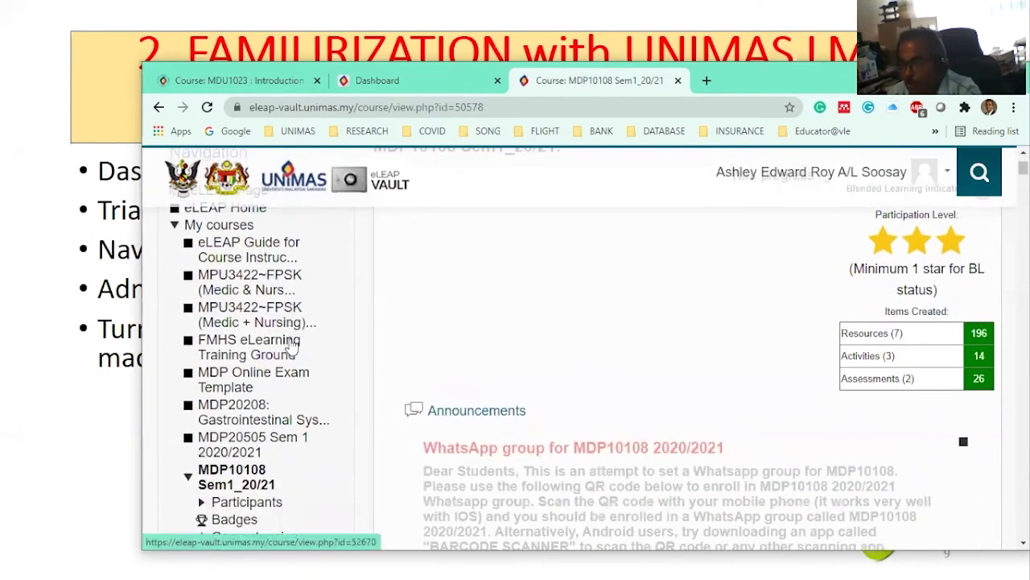
{"action": "scroll", "coordinate": [296, 320], "scroll_direction": "down", "scroll_amount": 10}
{"action": "scroll", "coordinate": [293, 332], "scroll_direction": "down", "scroll_amount": 12}
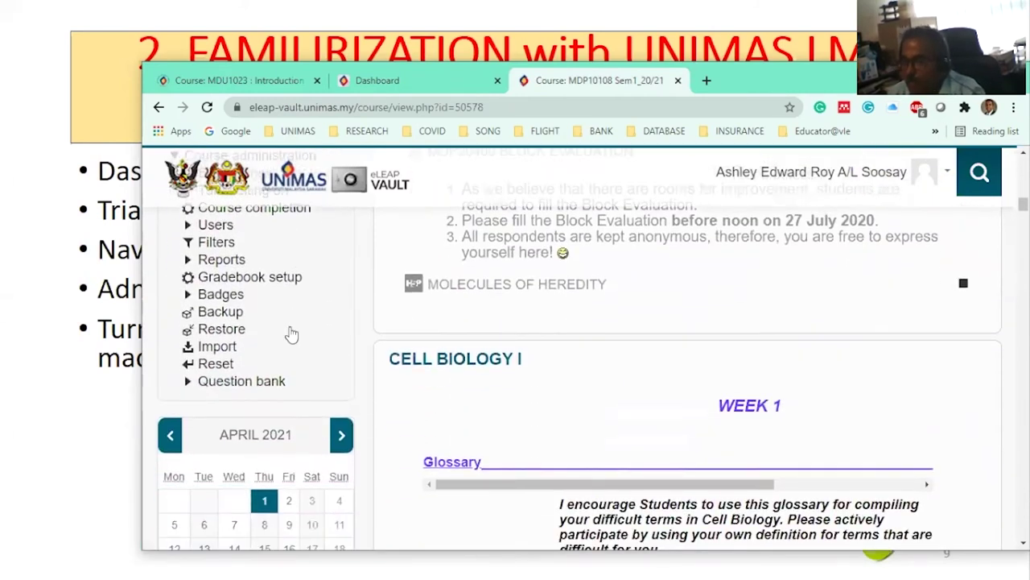
{"action": "scroll", "coordinate": [292, 333], "scroll_direction": "up", "scroll_amount": 2}
{"action": "scroll", "coordinate": [292, 333], "scroll_direction": "up", "scroll_amount": 1}
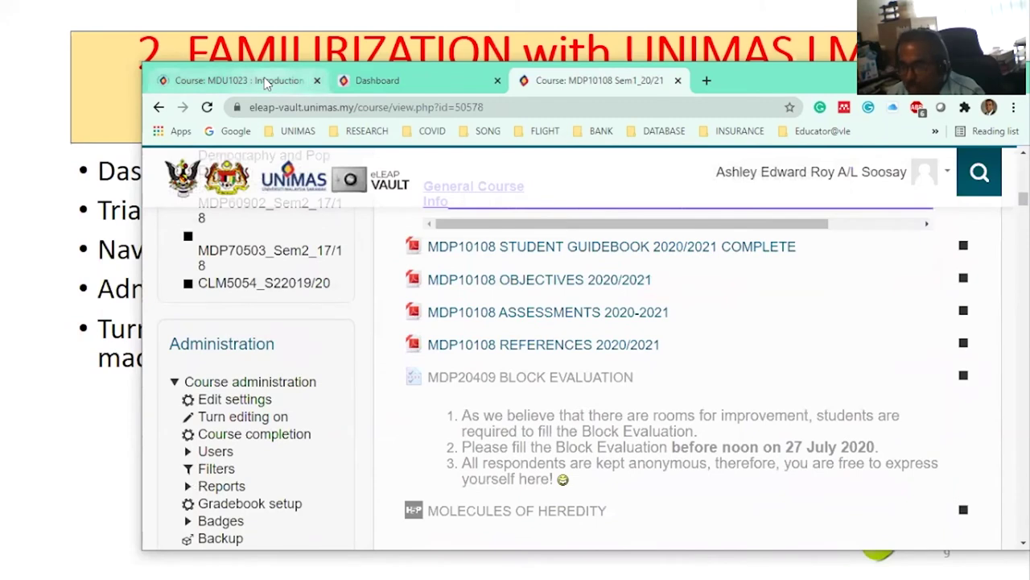
Step: Switch to the MDU1023 course in eLEAP and examine its navigation links and course settings options
{"action": "left_click", "coordinate": [273, 81]}
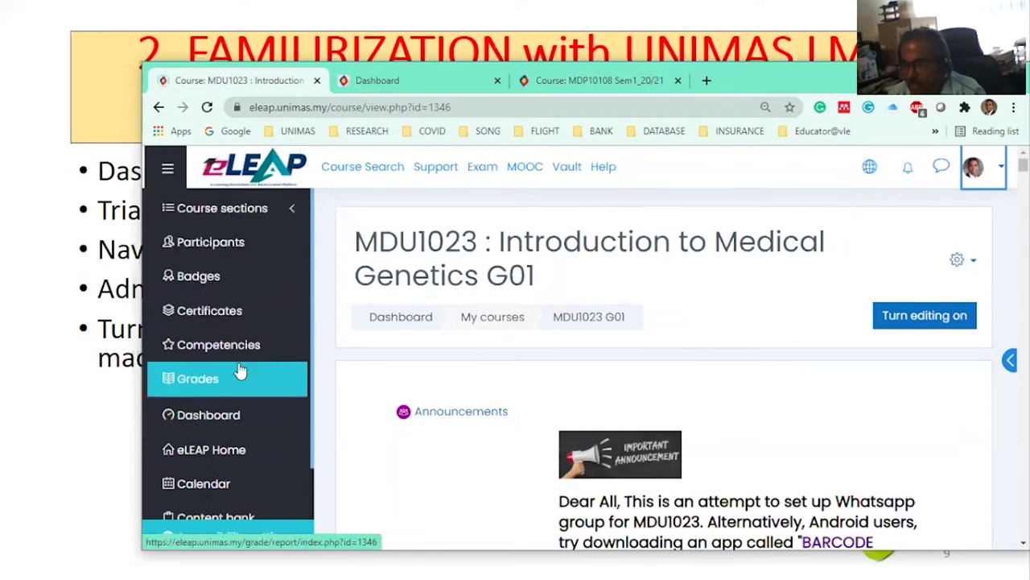
{"action": "scroll", "coordinate": [238, 370], "scroll_direction": "down", "scroll_amount": 1}
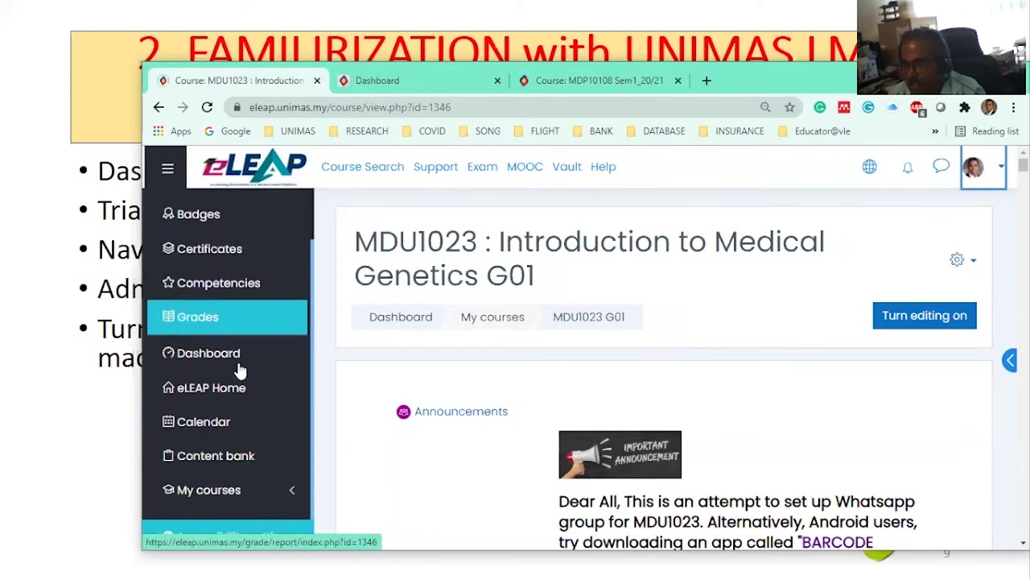
{"action": "left_click", "coordinate": [962, 263]}
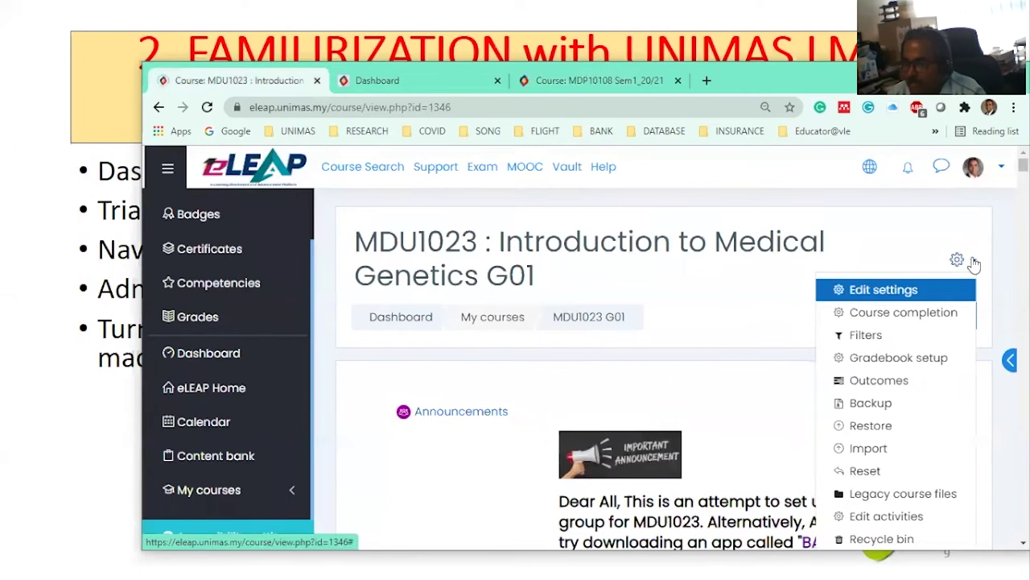
{"action": "key", "text": "Escape"}
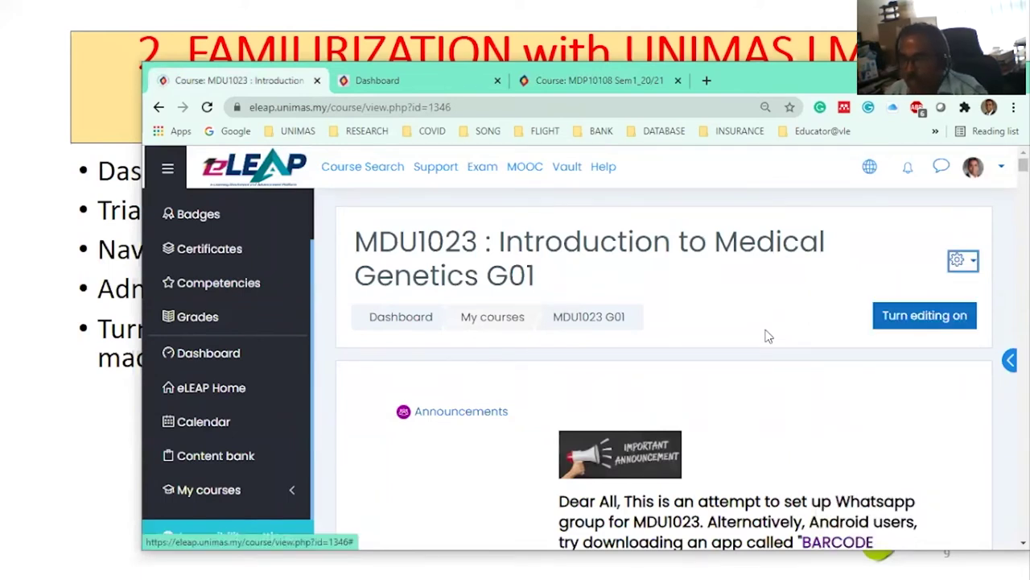
Step: Look through the announcements and hidden items at the start of the MDU1023 course page
{"action": "scroll", "coordinate": [767, 335], "scroll_direction": "down", "scroll_amount": 2}
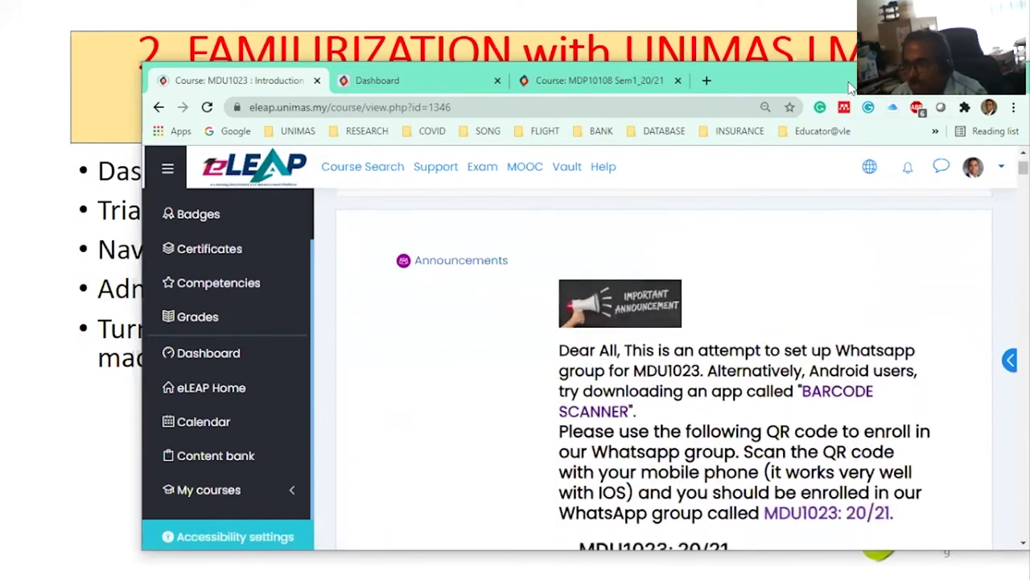
{"action": "double_click", "coordinate": [849, 87]}
{"action": "scroll", "coordinate": [721, 344], "scroll_direction": "down", "scroll_amount": 10}
{"action": "scroll", "coordinate": [721, 344], "scroll_direction": "up", "scroll_amount": 10}
{"action": "scroll", "coordinate": [721, 344], "scroll_direction": "down", "scroll_amount": 8}
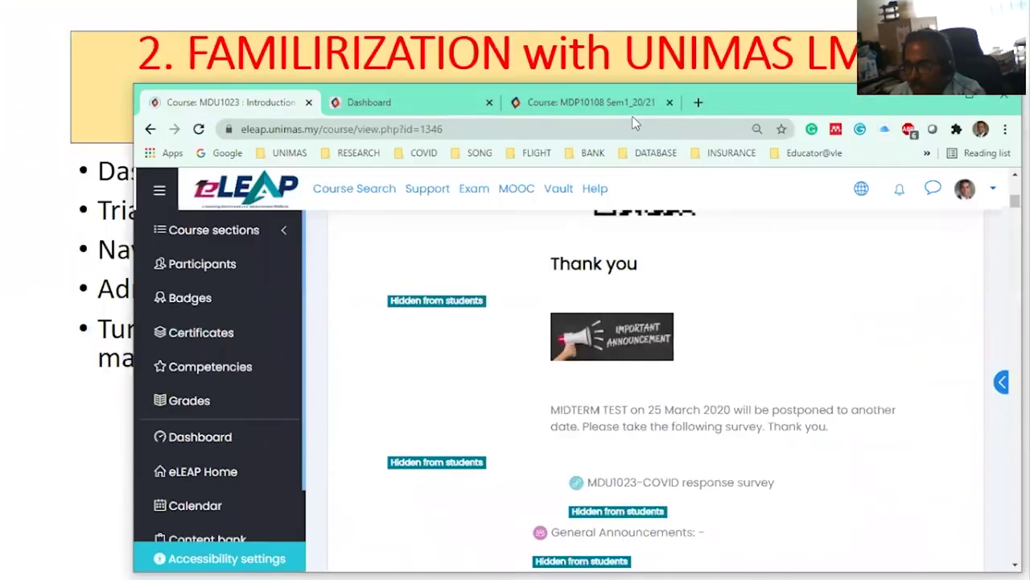
Step: Switch to the MDP10108 course in eLEAP Vault and examine the account menu options, including the role switch
{"action": "left_click", "coordinate": [495, 18]}
{"action": "scroll", "coordinate": [714, 377], "scroll_direction": "down", "scroll_amount": 4}
{"action": "scroll", "coordinate": [713, 375], "scroll_direction": "up", "scroll_amount": 3}
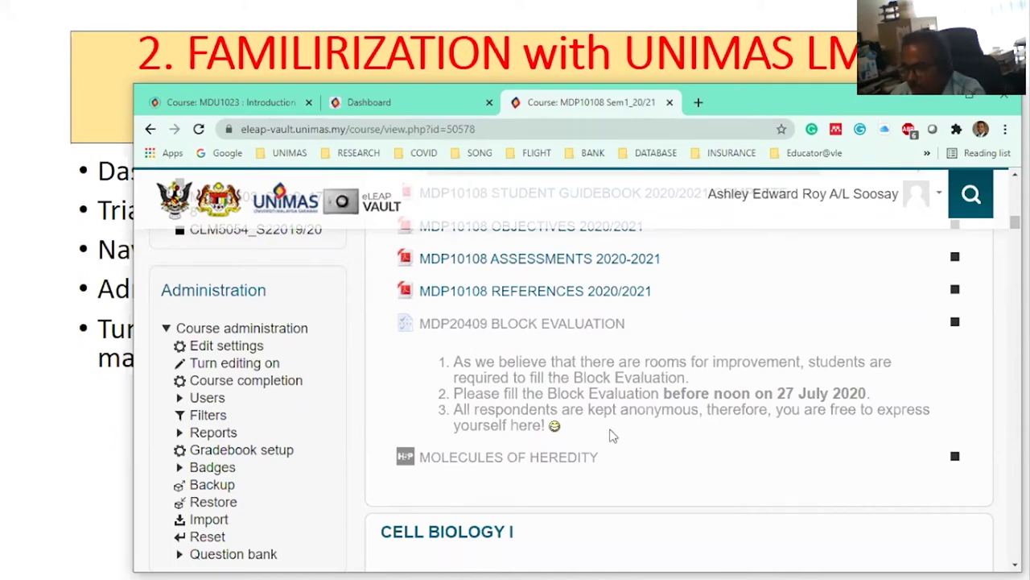
{"action": "left_click", "coordinate": [940, 198]}
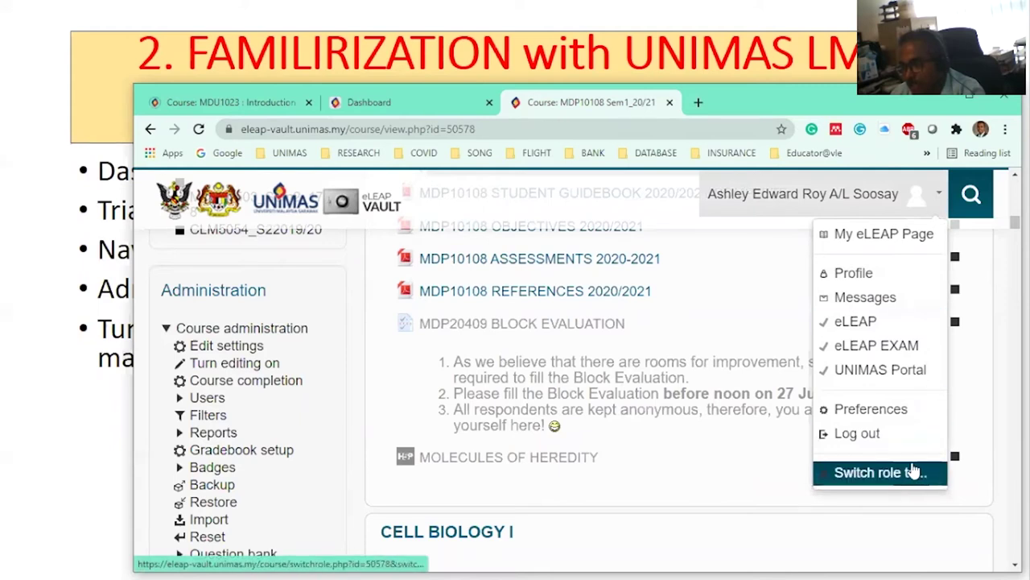
{"action": "left_click", "coordinate": [968, 402]}
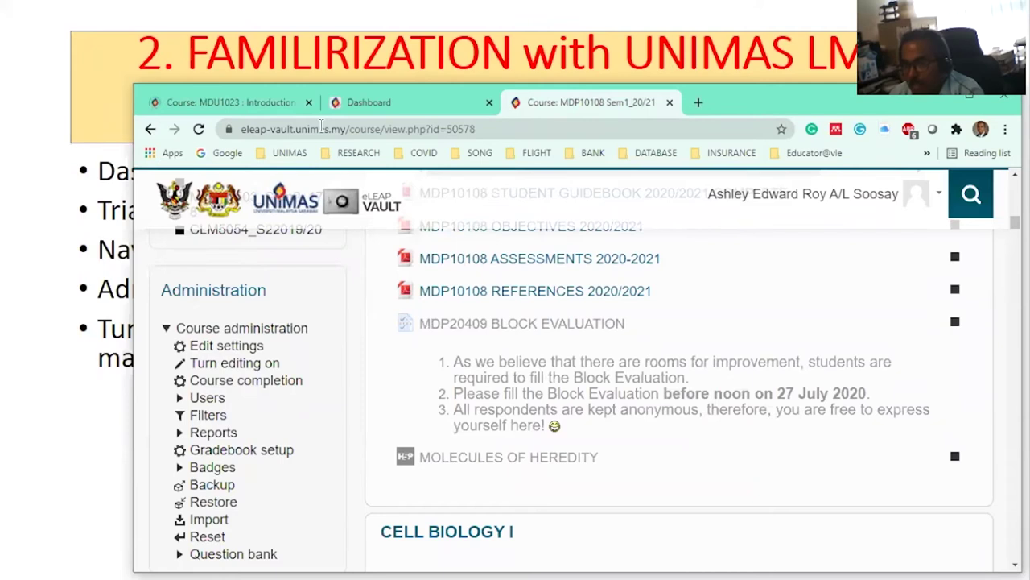
Step: Return to the MDU1023 course in a maximized window and examine the items marked as hidden from students
{"action": "left_click", "coordinate": [229, 102]}
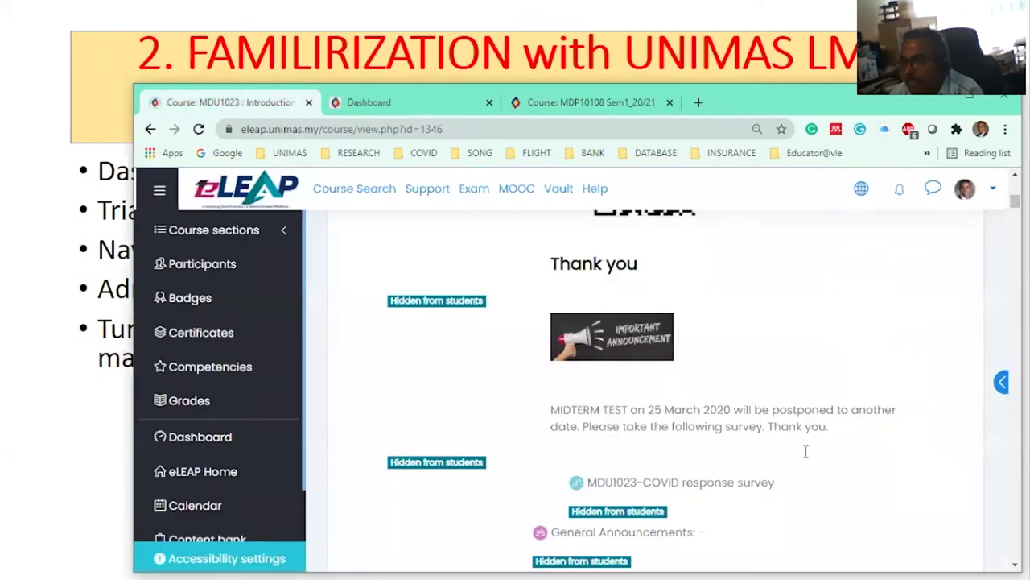
{"action": "double_click", "coordinate": [805, 108]}
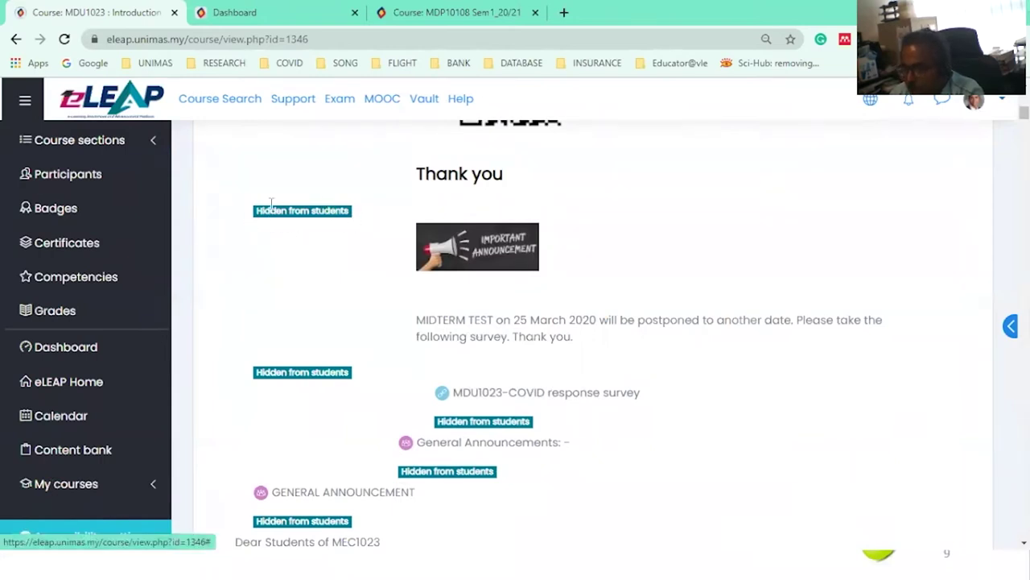
{"action": "scroll", "coordinate": [337, 227], "scroll_direction": "up", "scroll_amount": 2}
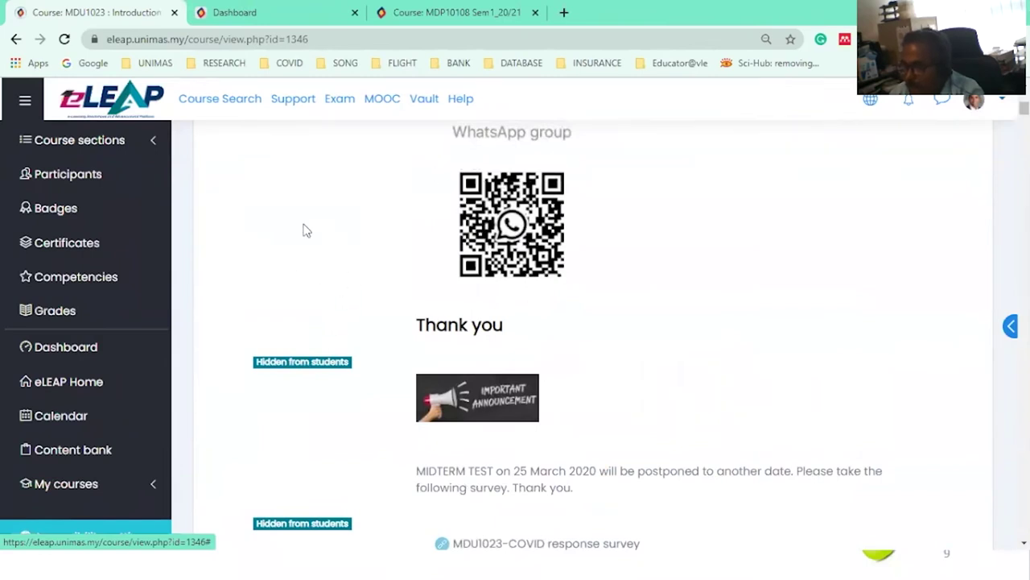
{"action": "scroll", "coordinate": [395, 289], "scroll_direction": "down", "scroll_amount": 2}
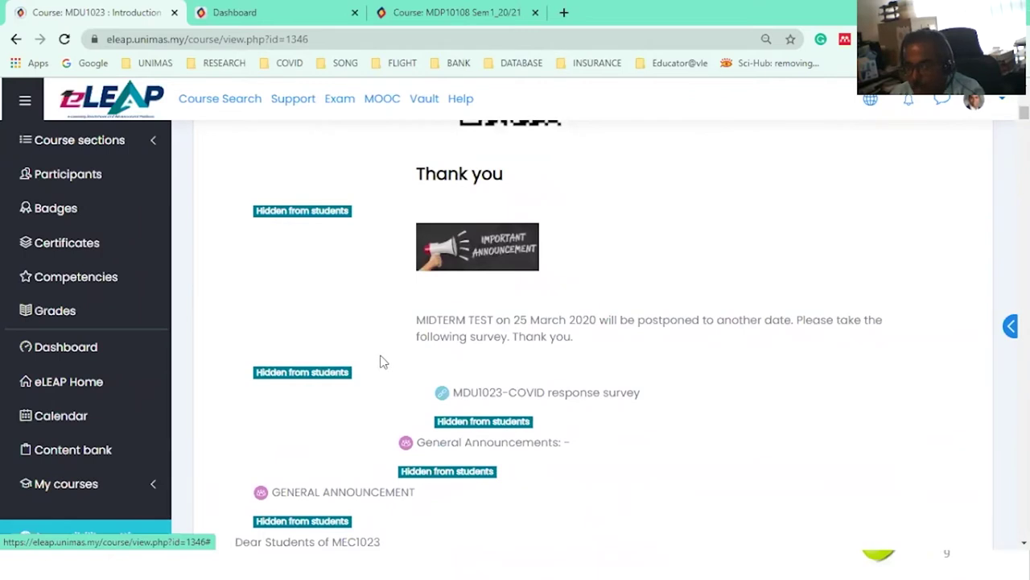
{"action": "scroll", "coordinate": [383, 362], "scroll_direction": "down", "scroll_amount": 3}
{"action": "scroll", "coordinate": [395, 373], "scroll_direction": "down", "scroll_amount": 4}
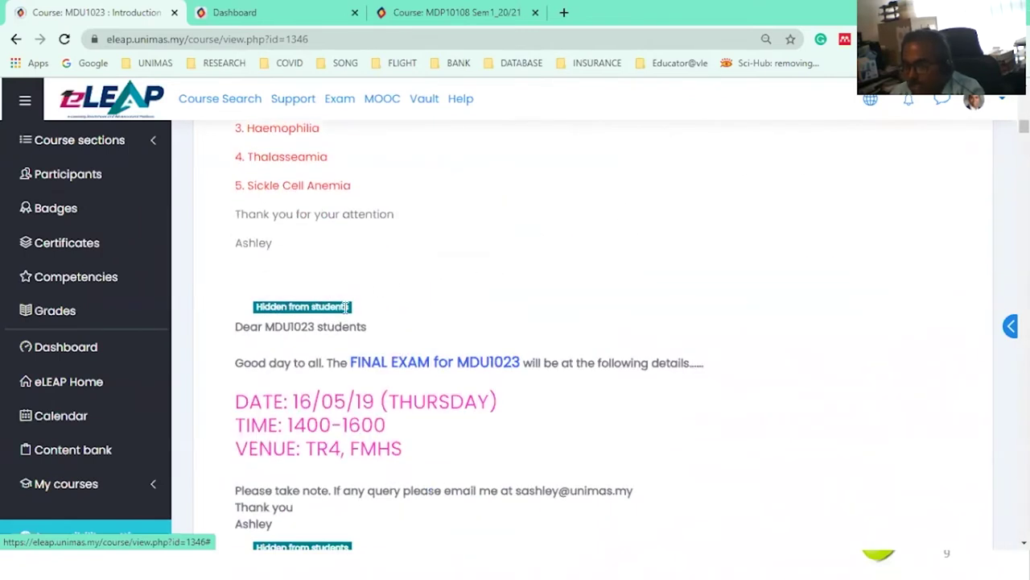
{"action": "scroll", "coordinate": [383, 307], "scroll_direction": "down", "scroll_amount": 3}
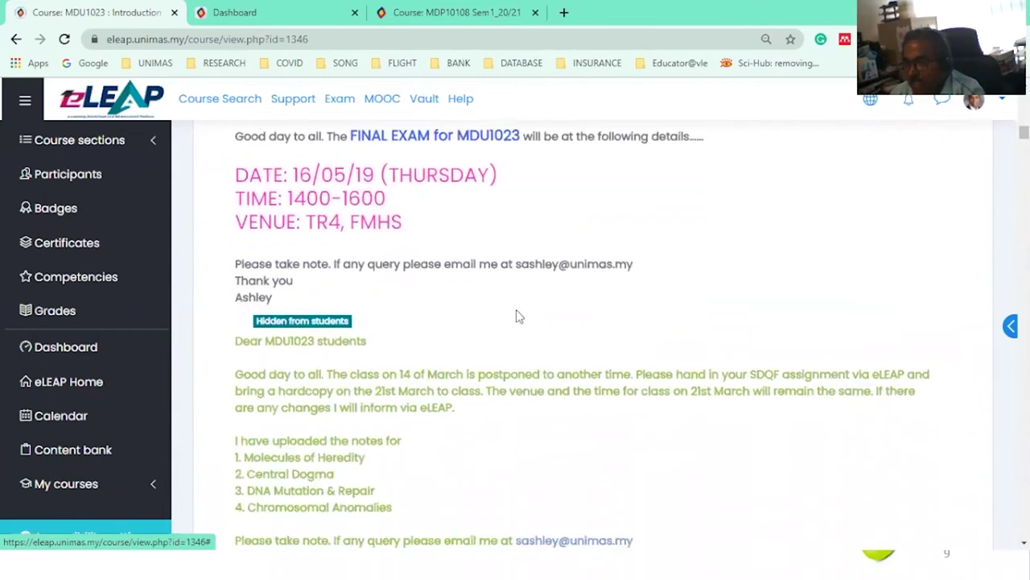
{"action": "scroll", "coordinate": [622, 348], "scroll_direction": "down", "scroll_amount": 10}
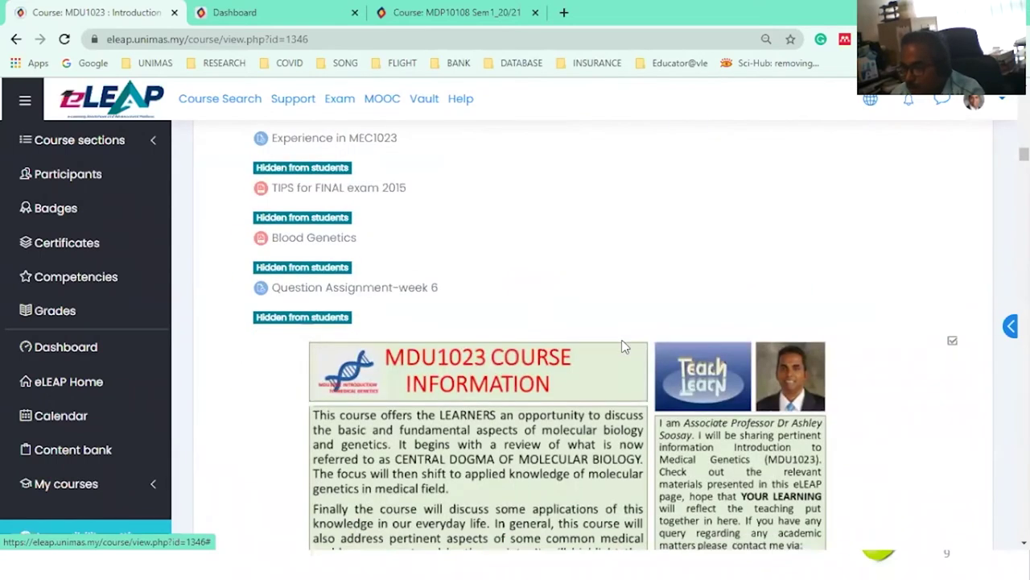
{"action": "scroll", "coordinate": [621, 348], "scroll_direction": "down", "scroll_amount": 4}
{"action": "scroll", "coordinate": [621, 348], "scroll_direction": "up", "scroll_amount": 7}
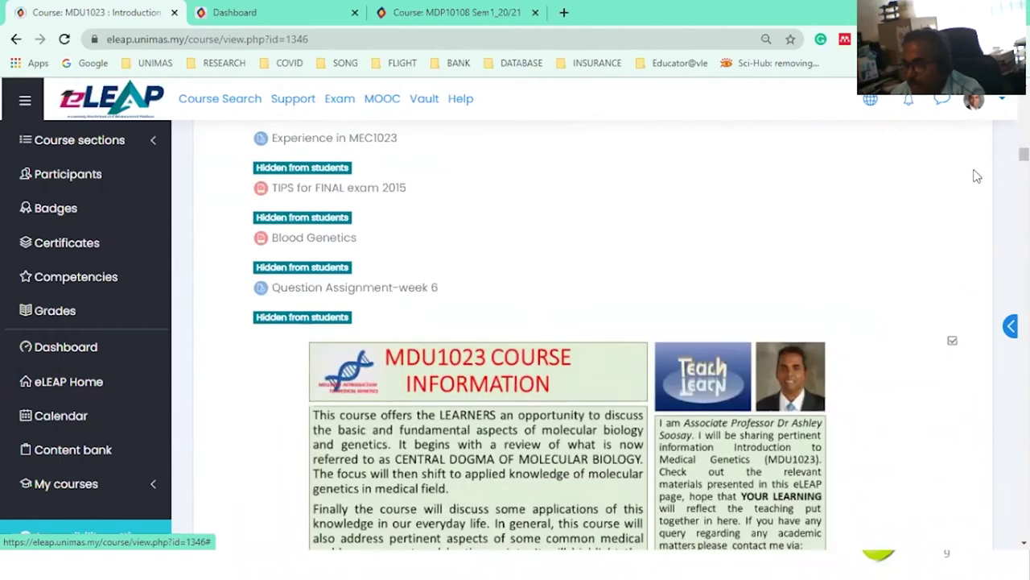
Step: Switch role to Student in the MDU1023 course and look through the page as students see it
{"action": "left_click", "coordinate": [1006, 103]}
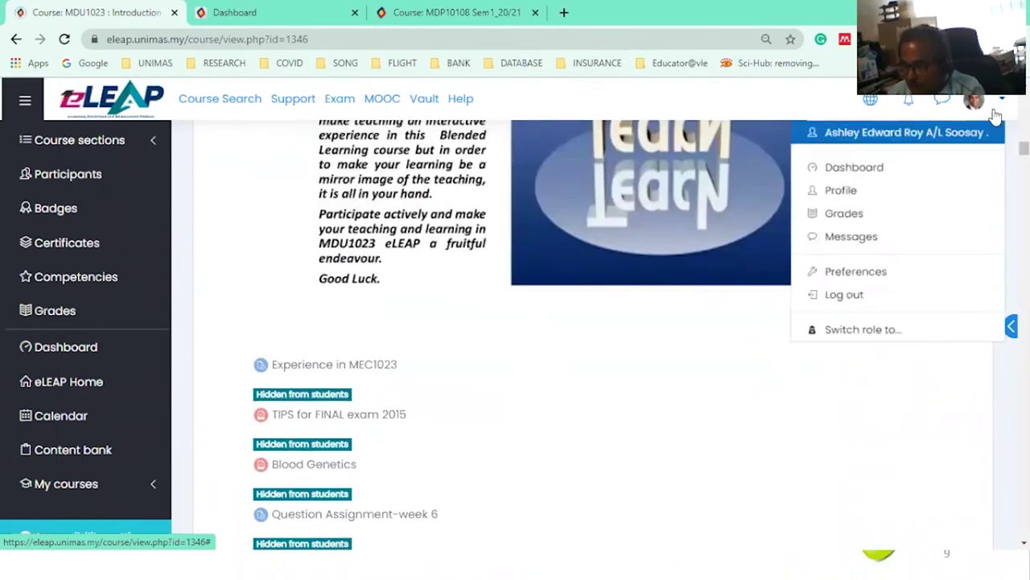
{"action": "left_click", "coordinate": [872, 346]}
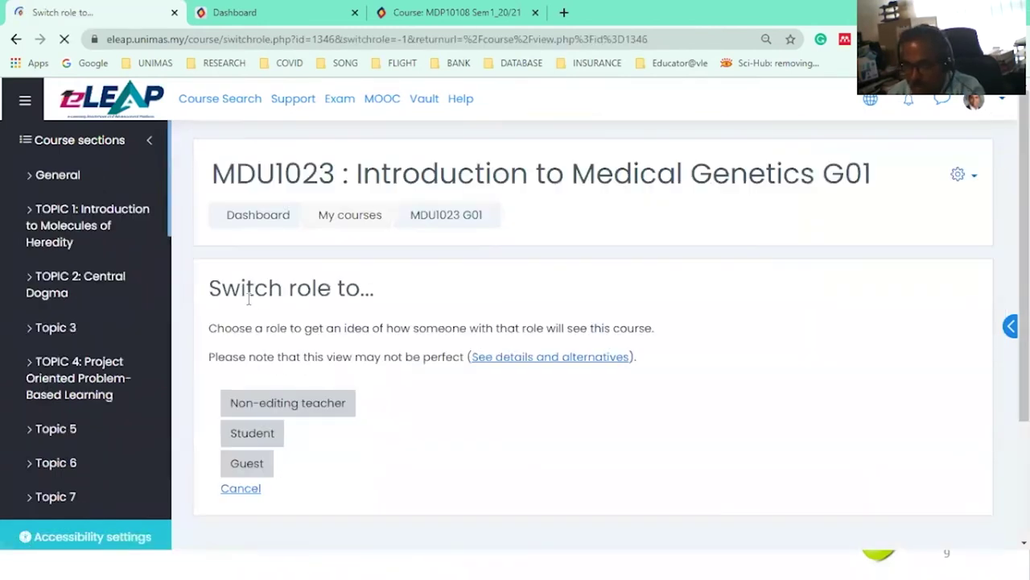
{"action": "left_click", "coordinate": [252, 434]}
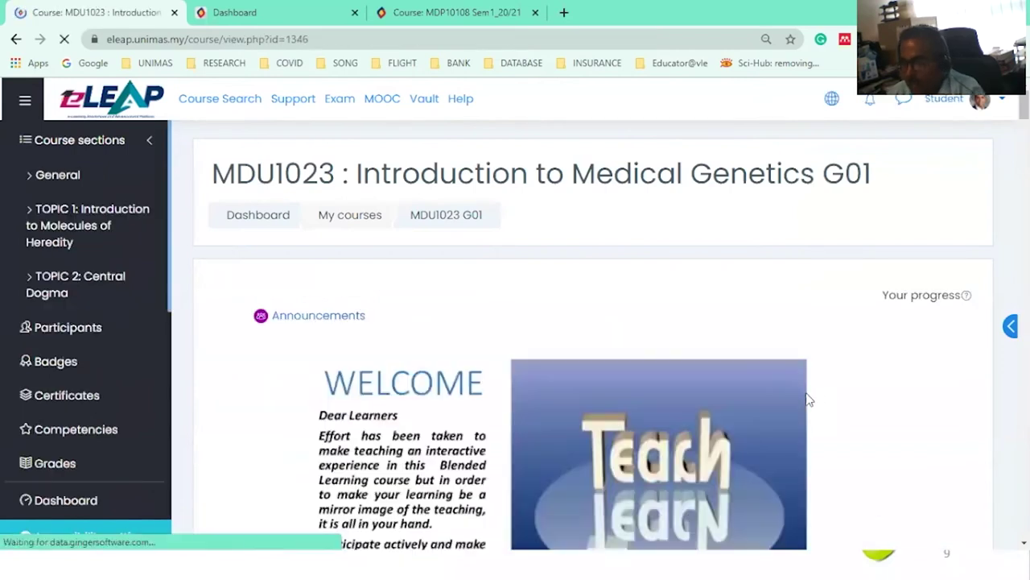
{"action": "scroll", "coordinate": [807, 394], "scroll_direction": "down", "scroll_amount": 9}
{"action": "scroll", "coordinate": [804, 386], "scroll_direction": "down", "scroll_amount": 10}
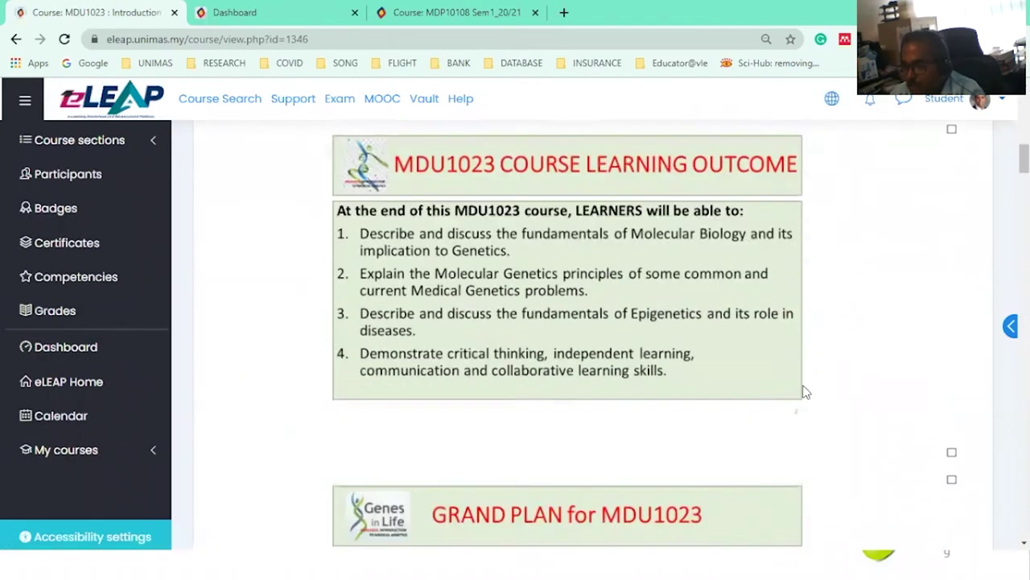
{"action": "scroll", "coordinate": [805, 390], "scroll_direction": "down", "scroll_amount": 5}
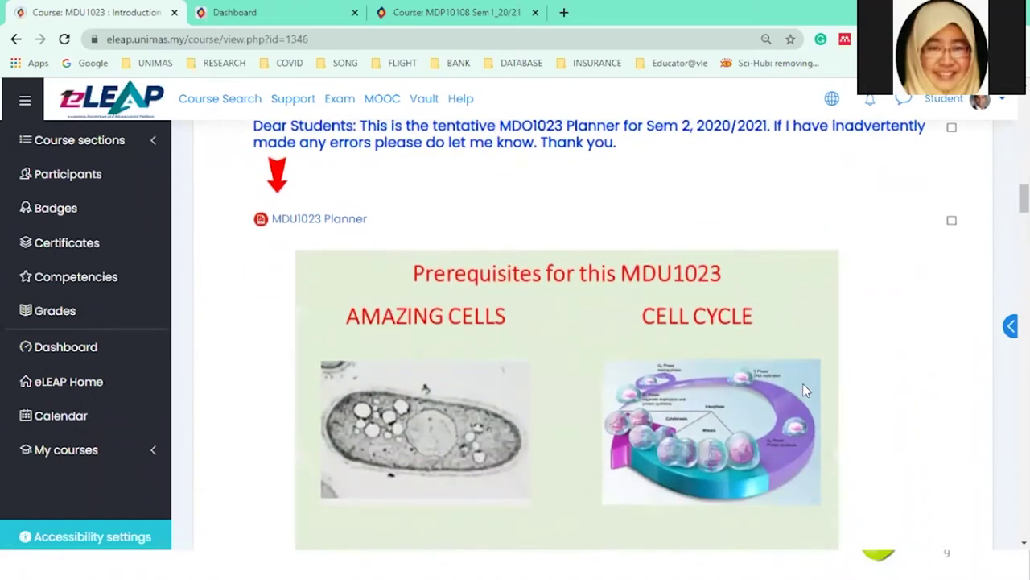
{"action": "scroll", "coordinate": [804, 384], "scroll_direction": "up", "scroll_amount": 20}
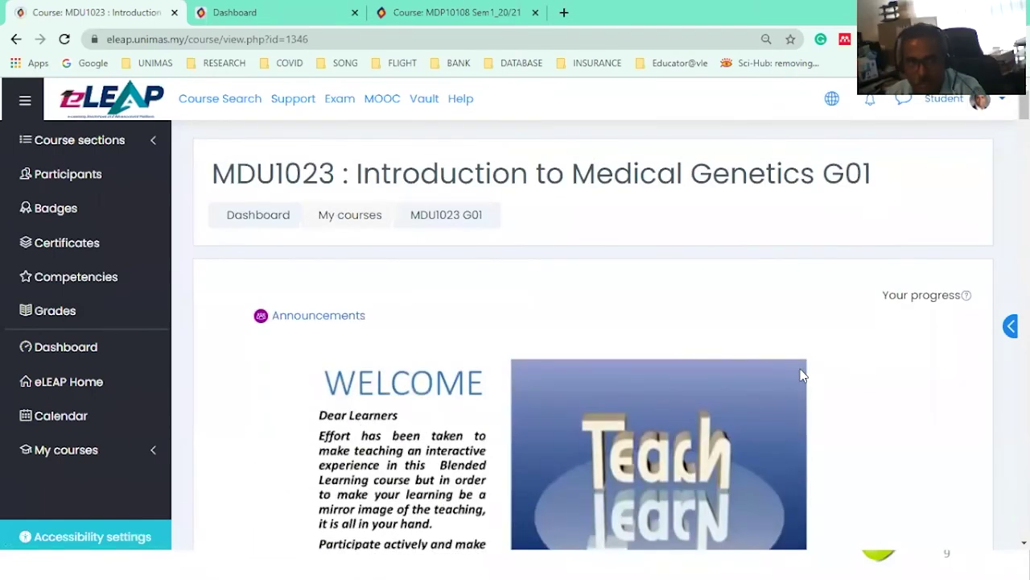
Step: Return to the normal role in the MDU1023 course and turn editing on
{"action": "left_click", "coordinate": [1003, 103]}
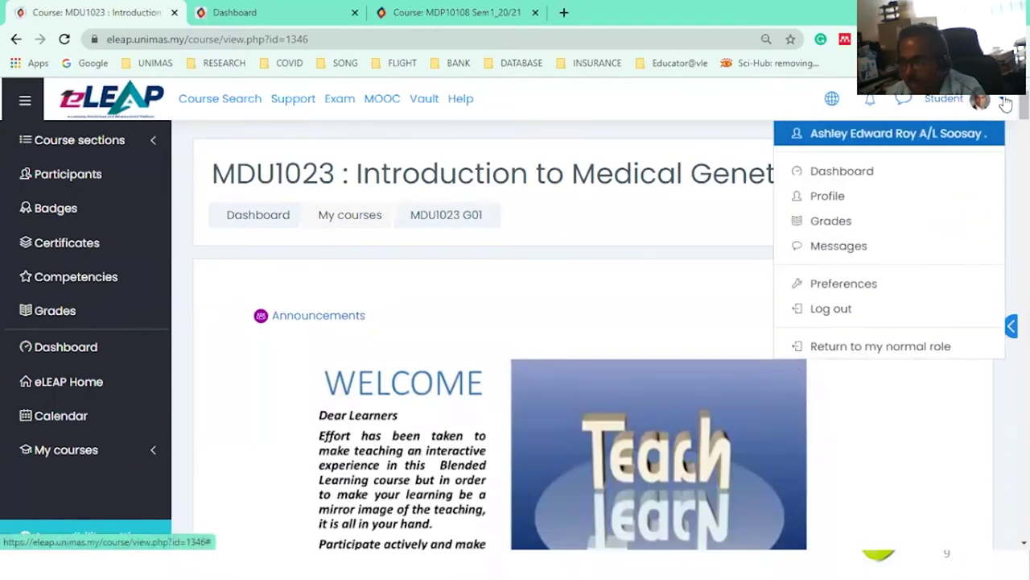
{"action": "left_click", "coordinate": [863, 348]}
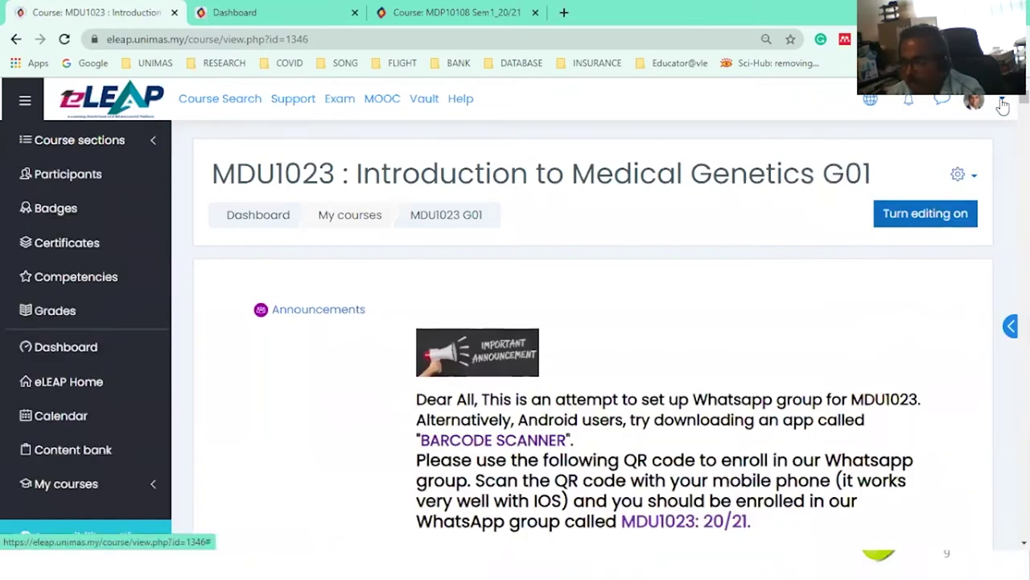
{"action": "left_click", "coordinate": [936, 229]}
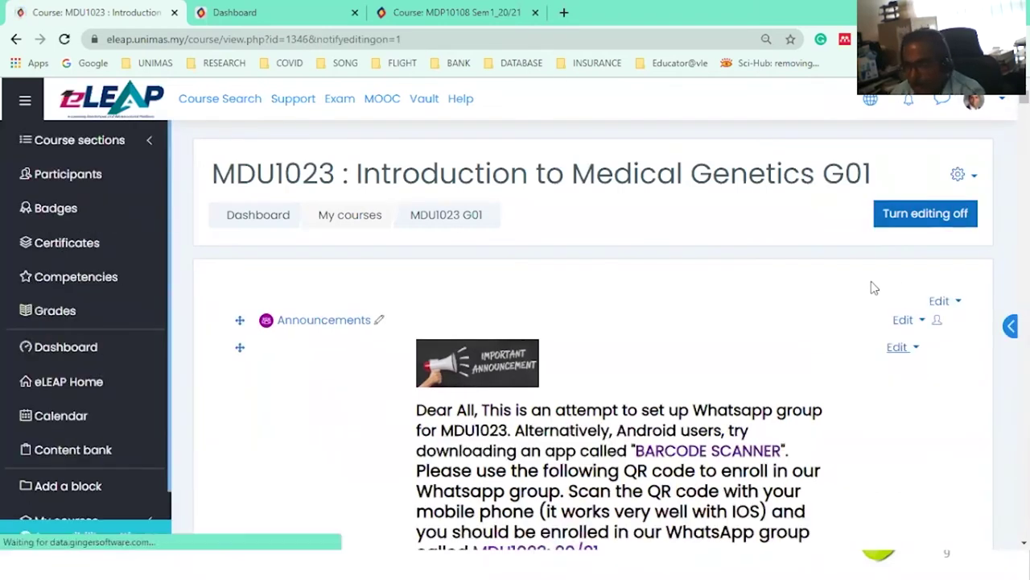
Step: Examine the editing controls on the MDU1023 course items from the general section through Topic 1 to Topic 2
{"action": "scroll", "coordinate": [781, 304], "scroll_direction": "down", "scroll_amount": 20}
{"action": "scroll", "coordinate": [782, 308], "scroll_direction": "down", "scroll_amount": 15}
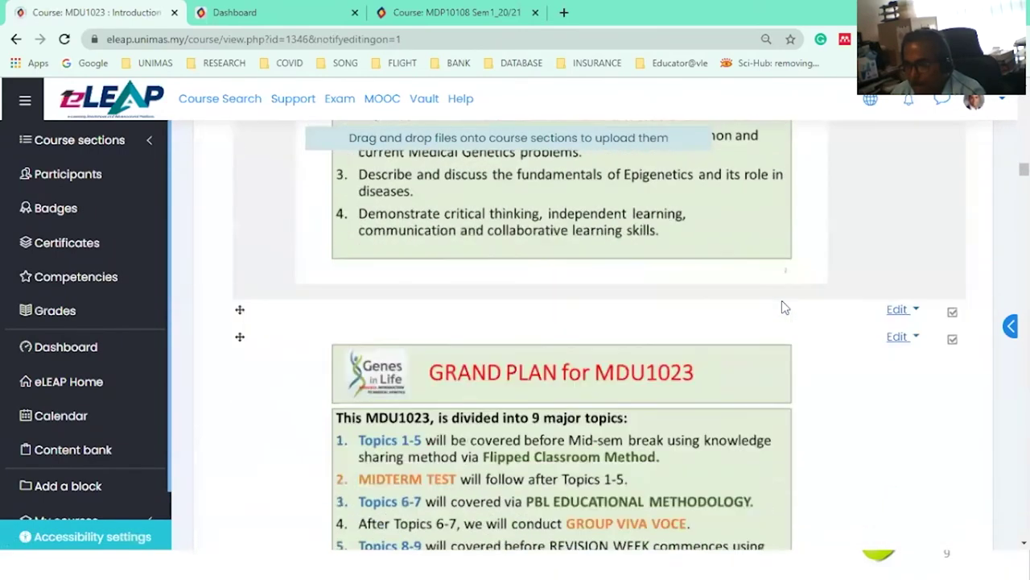
{"action": "scroll", "coordinate": [781, 307], "scroll_direction": "down", "scroll_amount": 15}
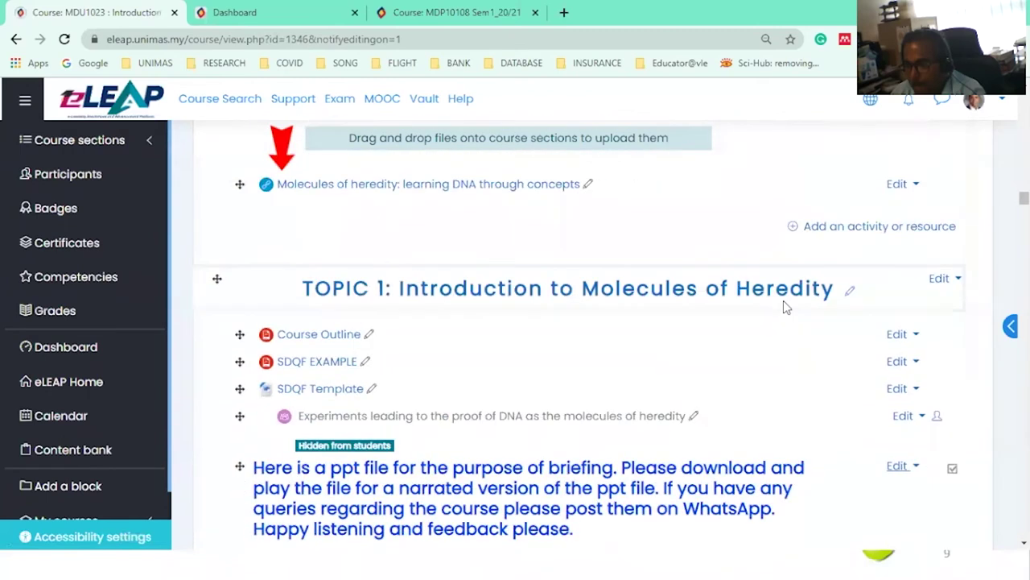
{"action": "scroll", "coordinate": [786, 307], "scroll_direction": "down", "scroll_amount": 5}
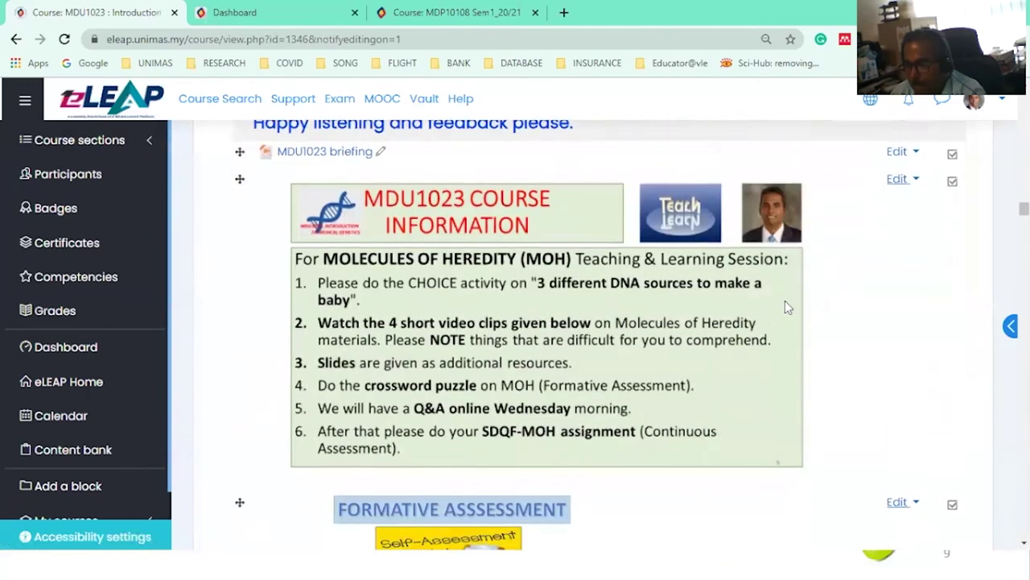
{"action": "scroll", "coordinate": [786, 307], "scroll_direction": "down", "scroll_amount": 10}
{"action": "scroll", "coordinate": [788, 304], "scroll_direction": "up", "scroll_amount": 1}
{"action": "scroll", "coordinate": [788, 304], "scroll_direction": "up", "scroll_amount": 1}
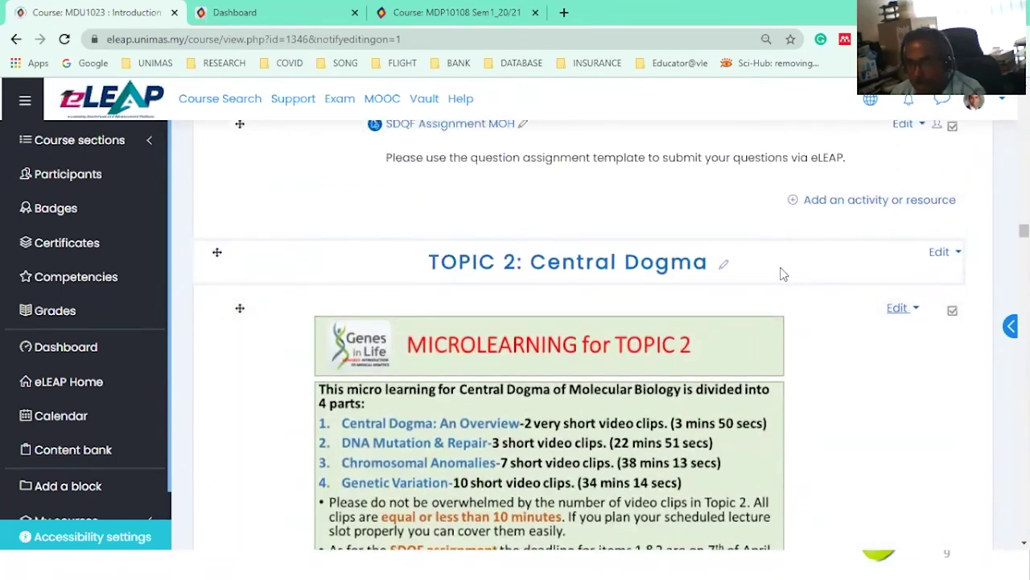
Step: Turn editing off in the MDU1023 course
{"action": "scroll", "coordinate": [620, 315], "scroll_direction": "up", "scroll_amount": 2}
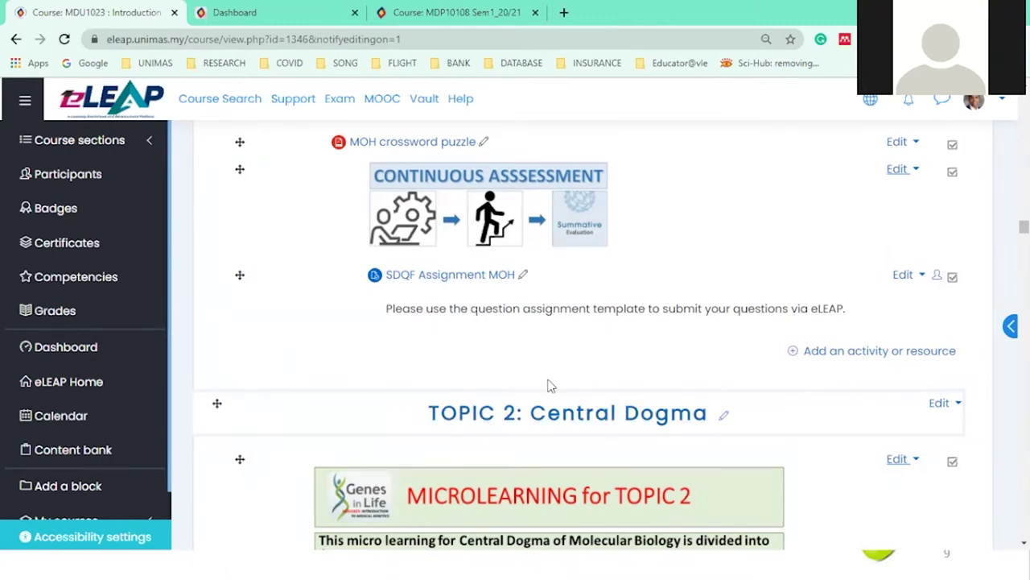
{"action": "scroll", "coordinate": [547, 386], "scroll_direction": "up", "scroll_amount": 6}
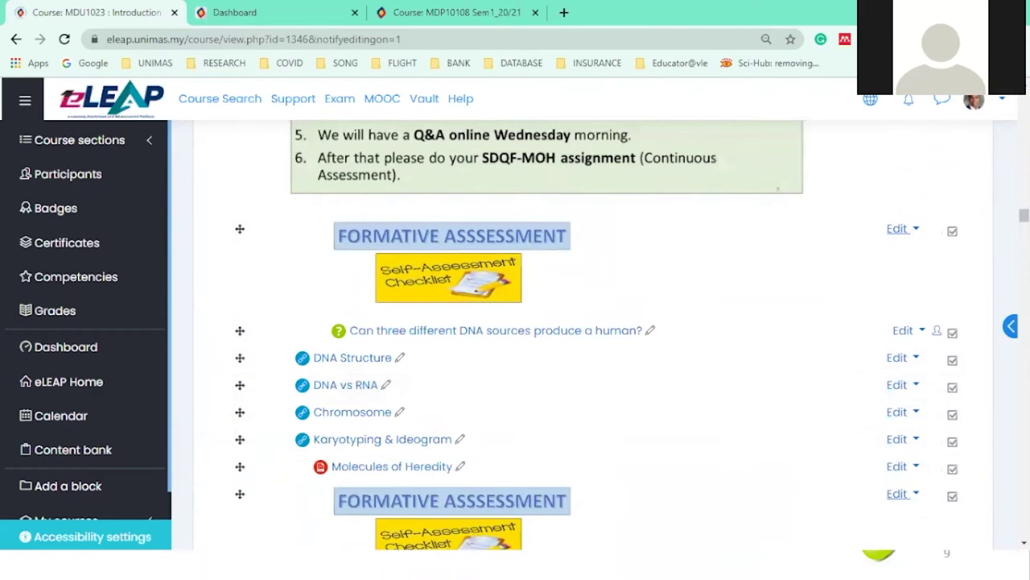
{"action": "scroll", "coordinate": [547, 386], "scroll_direction": "up", "scroll_amount": 15}
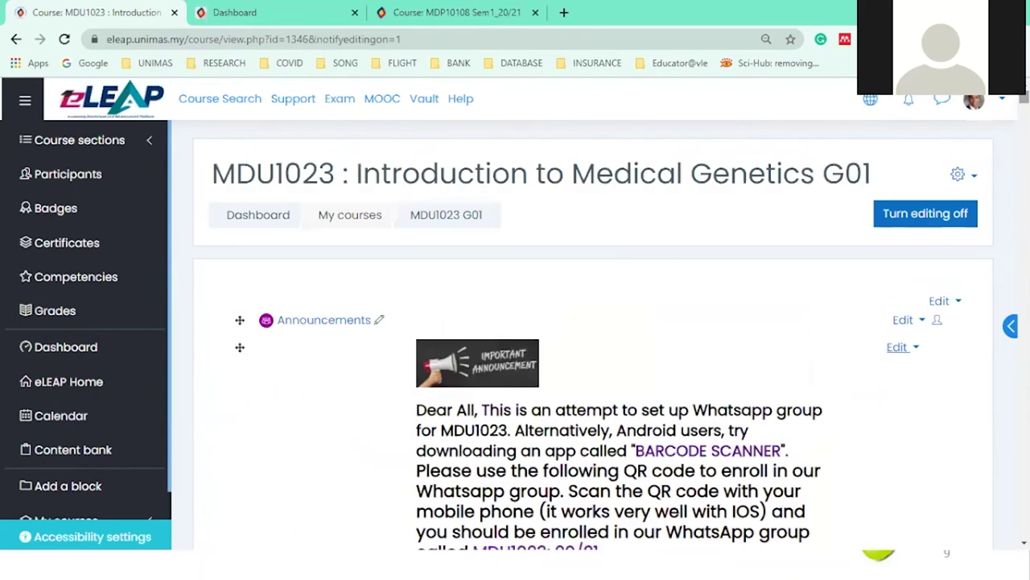
{"action": "left_click", "coordinate": [930, 224]}
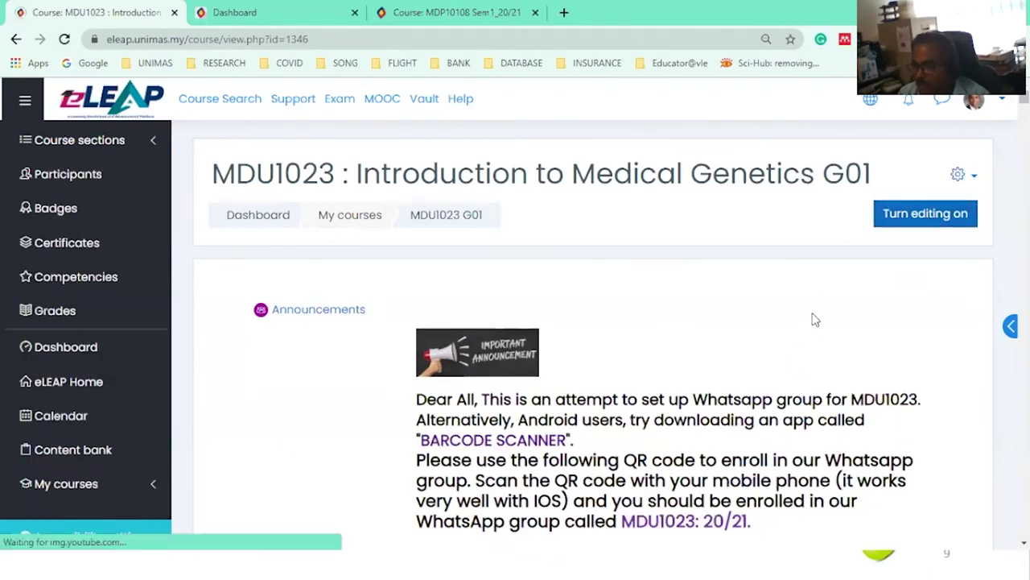
Step: Examine the announcements and the items marked as hidden from students in the MDU1023 general section with editing off
{"action": "scroll", "coordinate": [904, 290], "scroll_direction": "down", "scroll_amount": 4}
{"action": "scroll", "coordinate": [904, 290], "scroll_direction": "down", "scroll_amount": 2}
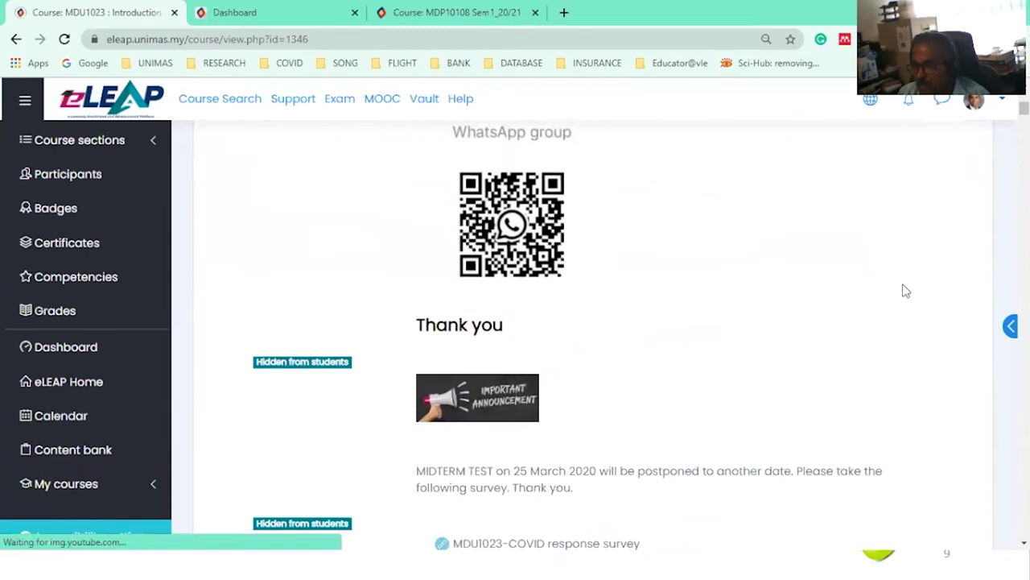
{"action": "scroll", "coordinate": [596, 354], "scroll_direction": "up", "scroll_amount": 3}
{"action": "scroll", "coordinate": [545, 307], "scroll_direction": "up", "scroll_amount": 1}
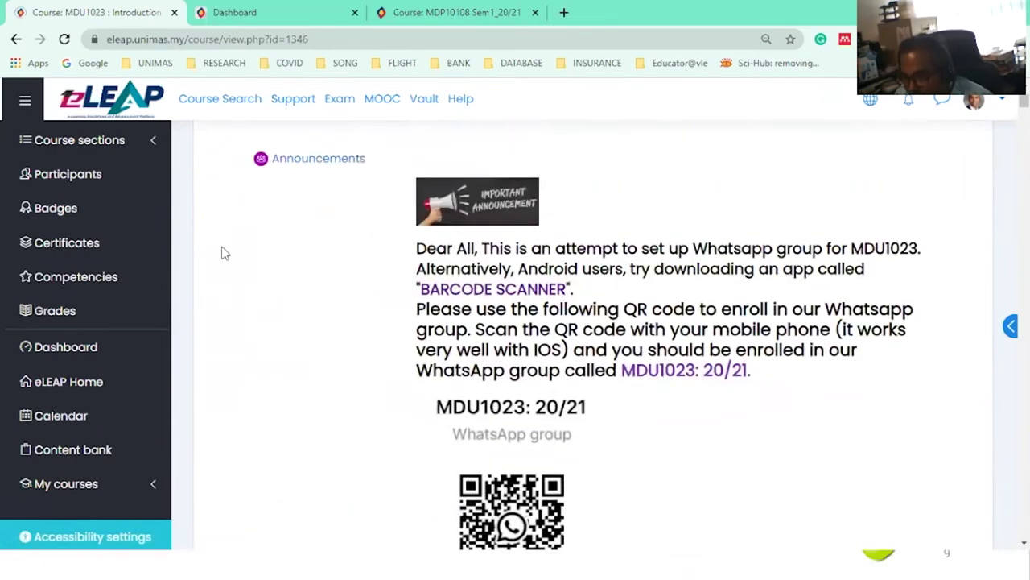
{"action": "scroll", "coordinate": [537, 251], "scroll_direction": "down", "scroll_amount": 3}
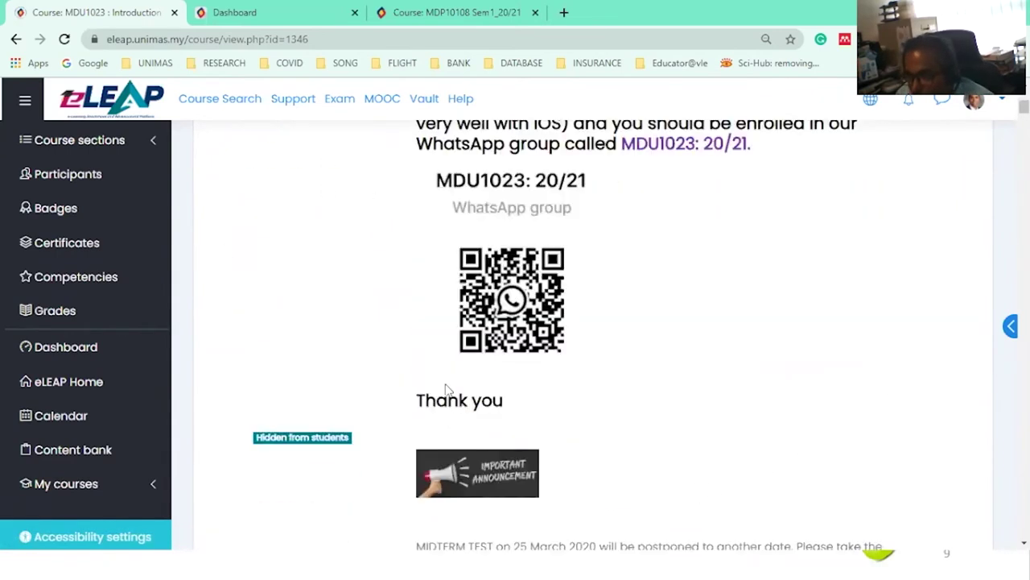
{"action": "left_click_drag", "start_coordinate": [461, 439], "coordinate": [260, 437]}
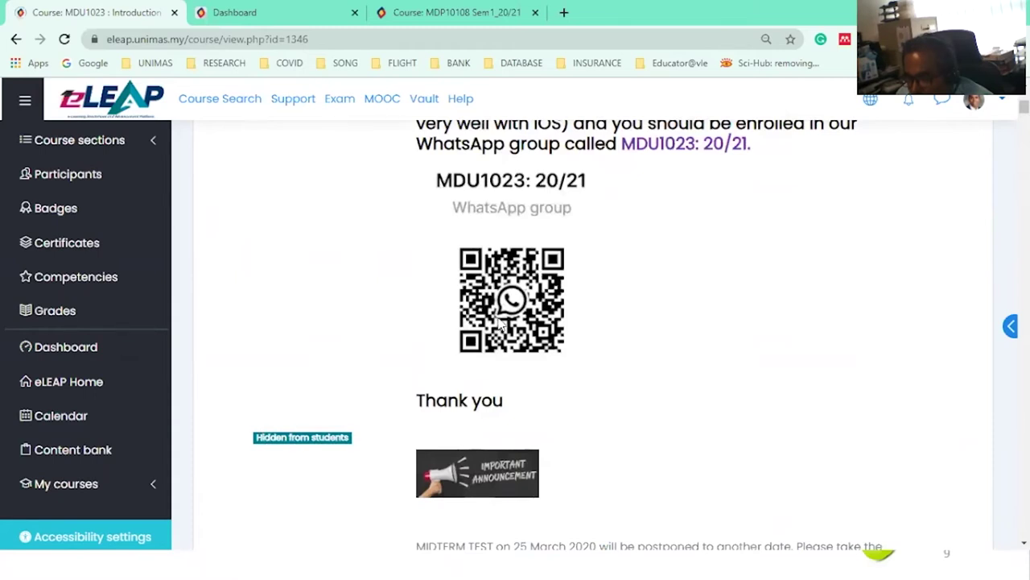
{"action": "scroll", "coordinate": [527, 193], "scroll_direction": "up", "scroll_amount": 2}
{"action": "scroll", "coordinate": [528, 193], "scroll_direction": "up", "scroll_amount": 1}
{"action": "scroll", "coordinate": [533, 201], "scroll_direction": "down", "scroll_amount": 5}
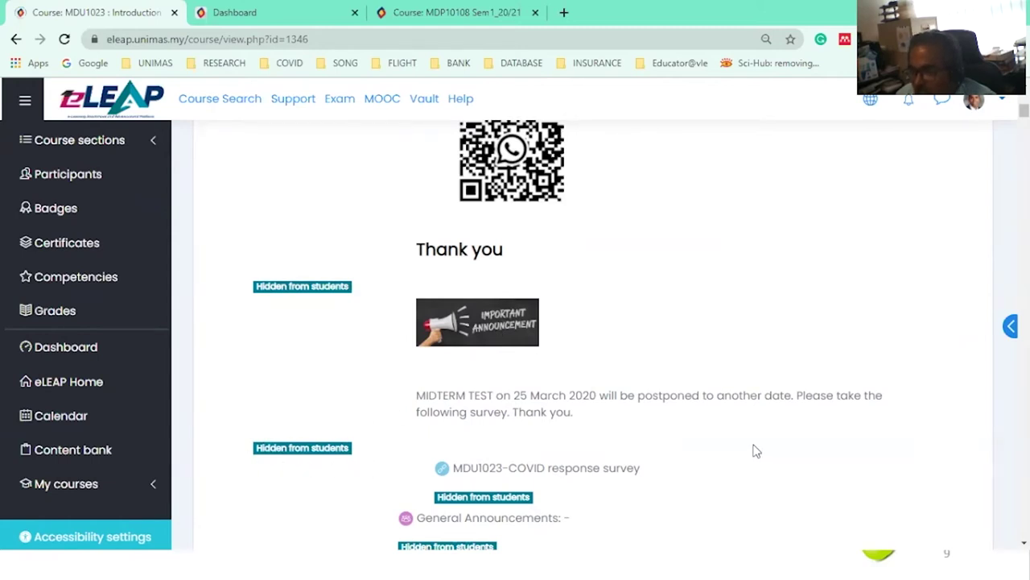
{"action": "scroll", "coordinate": [851, 386], "scroll_direction": "up", "scroll_amount": 5}
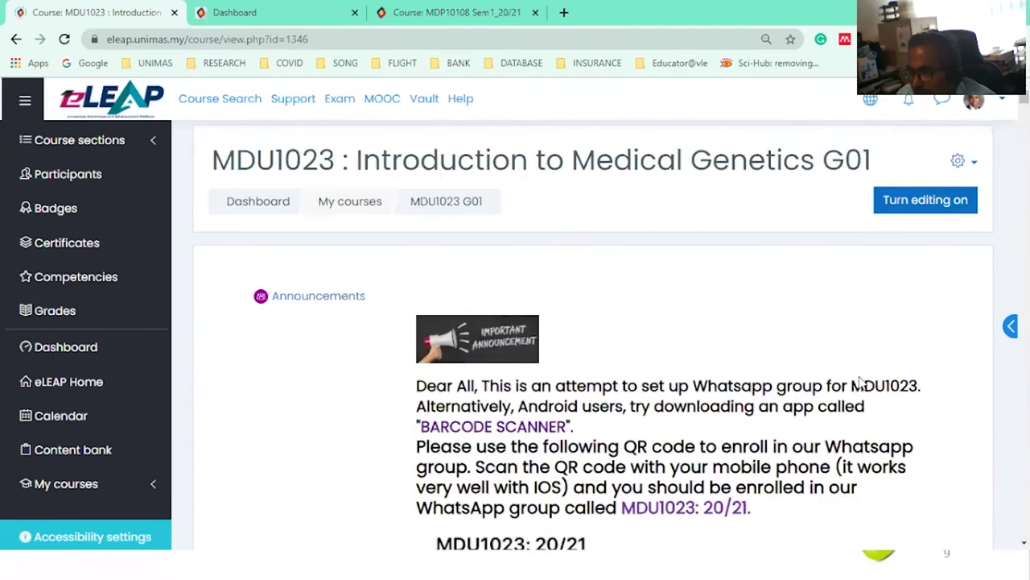
Step: Turn editing on in the MDU1023 course and view the edit options of the general section and the Announcements item
{"action": "left_click", "coordinate": [892, 219]}
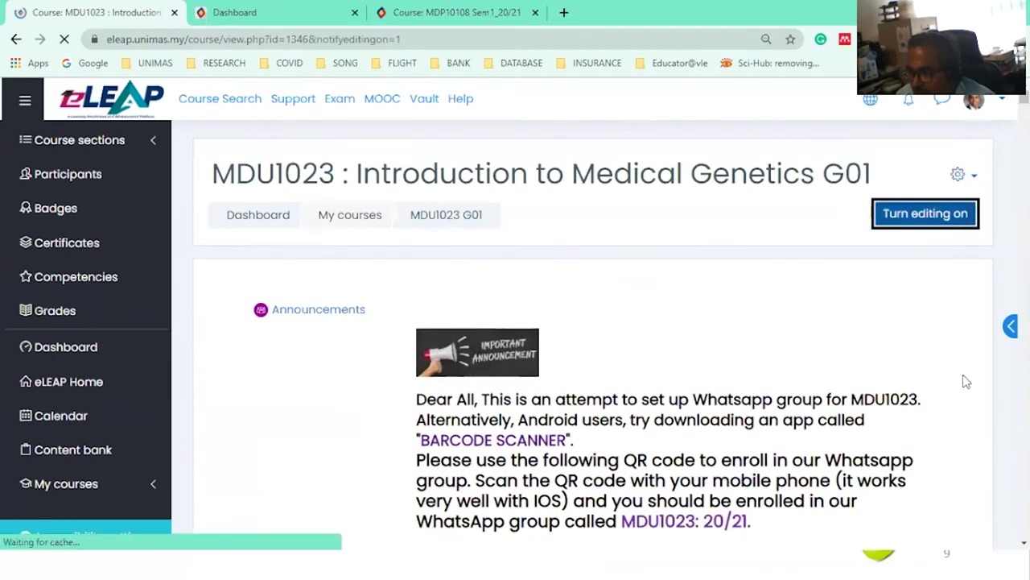
{"action": "scroll", "coordinate": [963, 380], "scroll_direction": "down", "scroll_amount": 2}
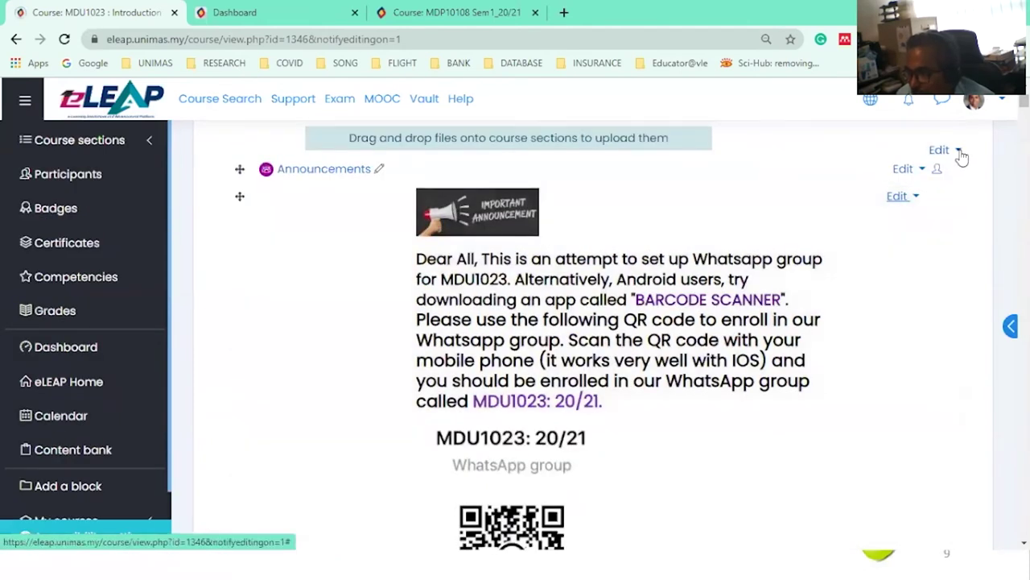
{"action": "left_click", "coordinate": [958, 151]}
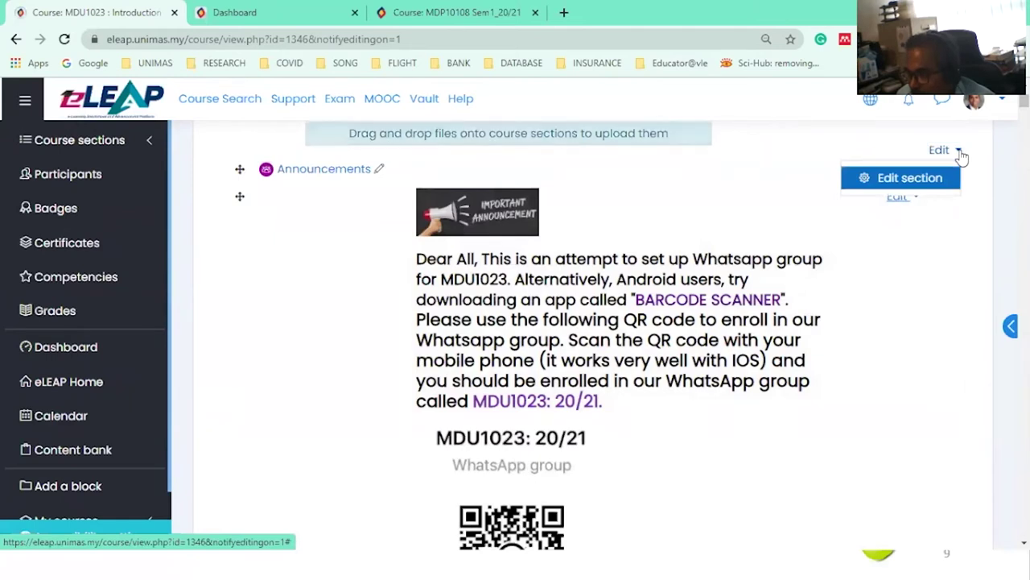
{"action": "left_click", "coordinate": [960, 152]}
{"action": "left_click", "coordinate": [921, 171]}
{"action": "key", "text": "Escape"}
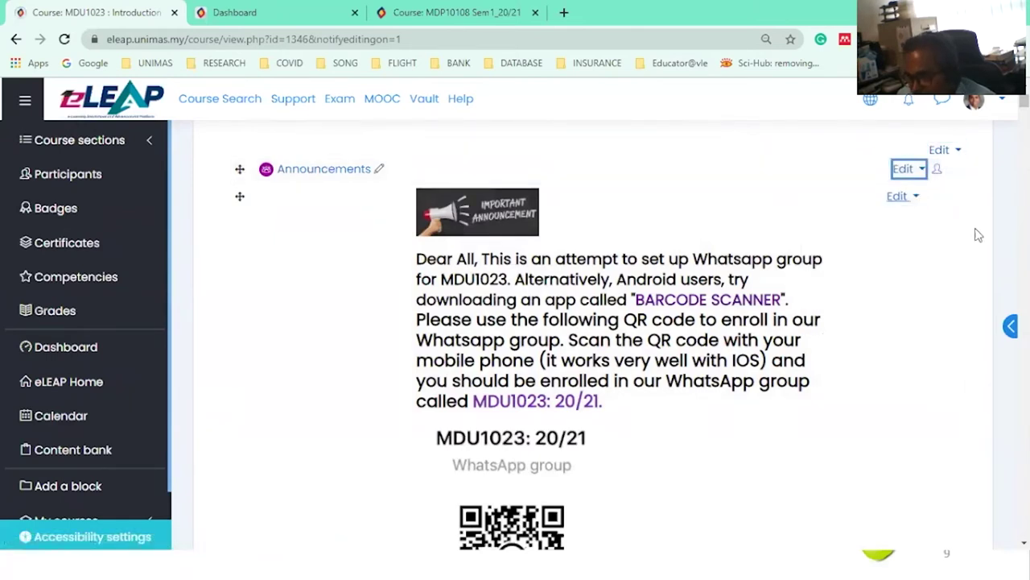
Step: Examine the course items down to Topic 1 and view the topic's edit options, including Hide topic, without applying any
{"action": "scroll", "coordinate": [970, 238], "scroll_direction": "down", "scroll_amount": 15}
{"action": "scroll", "coordinate": [971, 250], "scroll_direction": "down", "scroll_amount": 10}
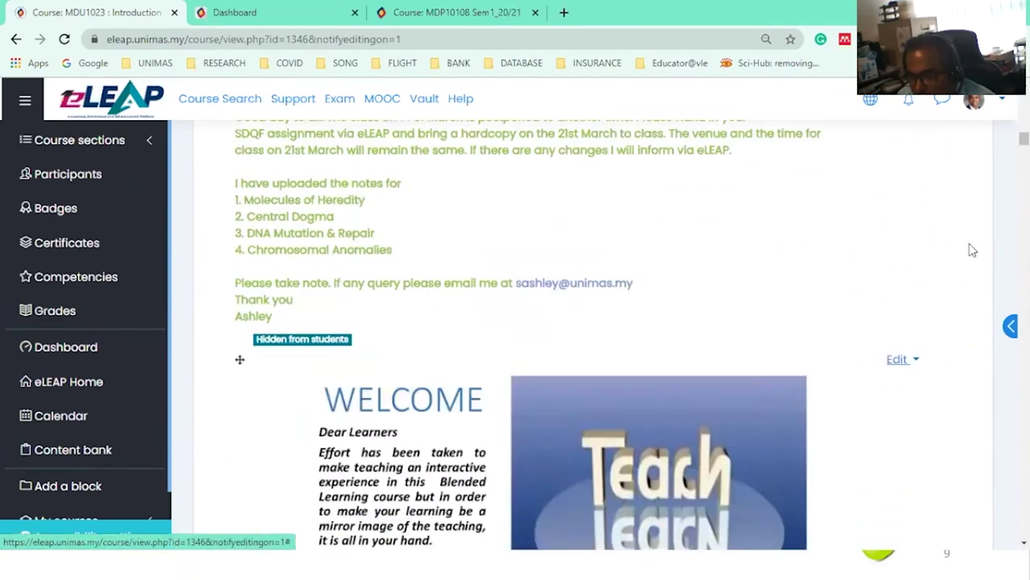
{"action": "scroll", "coordinate": [973, 249], "scroll_direction": "up", "scroll_amount": 6}
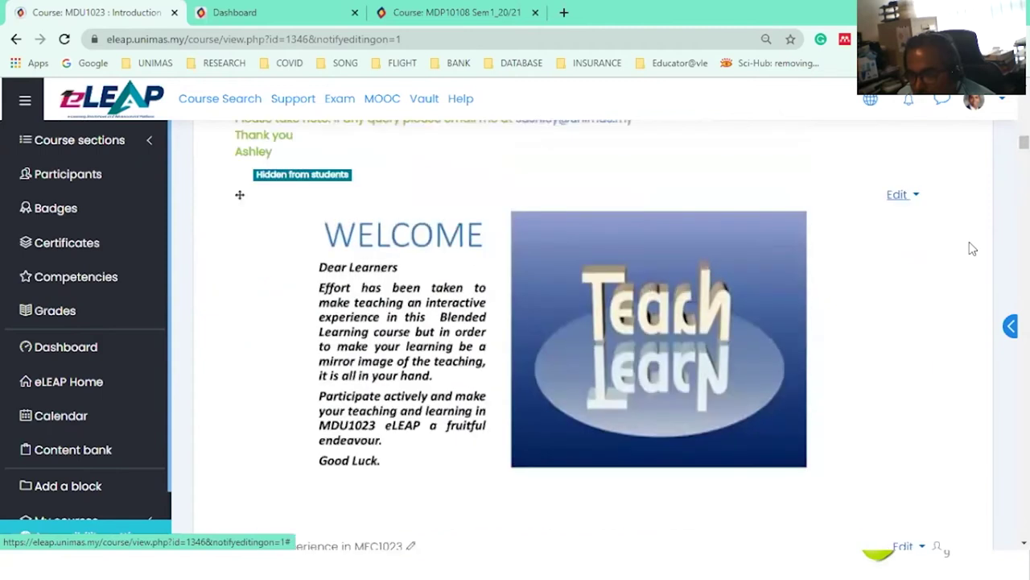
{"action": "scroll", "coordinate": [970, 245], "scroll_direction": "up", "scroll_amount": 2}
{"action": "scroll", "coordinate": [970, 245], "scroll_direction": "down", "scroll_amount": 8}
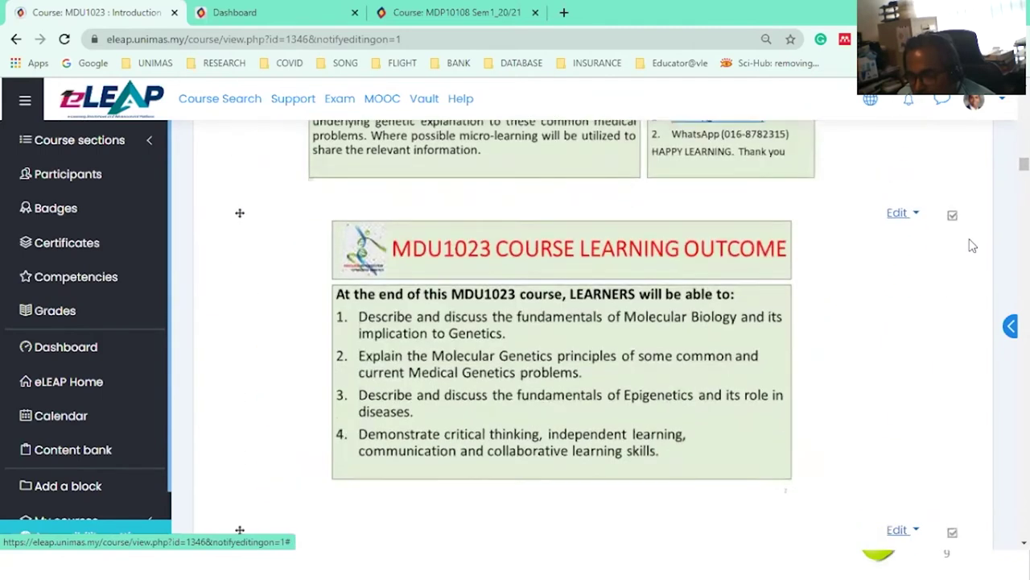
{"action": "scroll", "coordinate": [973, 246], "scroll_direction": "down", "scroll_amount": 4}
{"action": "scroll", "coordinate": [973, 246], "scroll_direction": "down", "scroll_amount": 8}
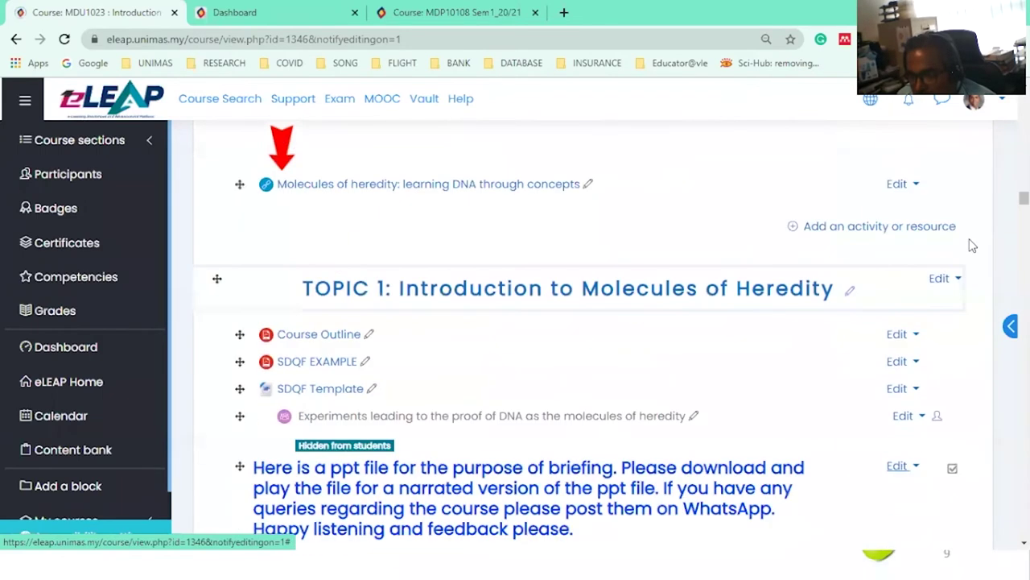
{"action": "scroll", "coordinate": [972, 246], "scroll_direction": "up", "scroll_amount": 3}
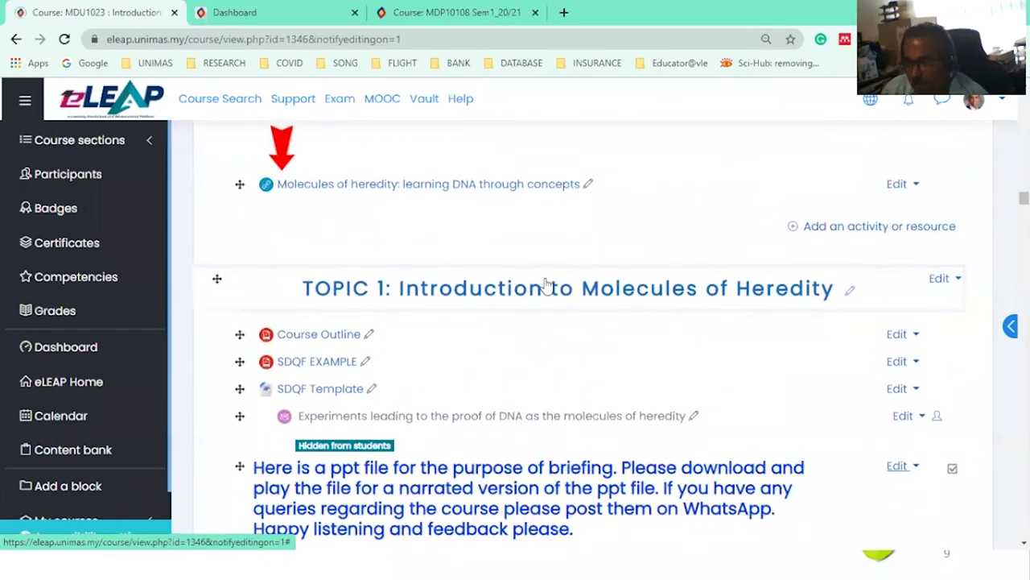
{"action": "left_click", "coordinate": [958, 282]}
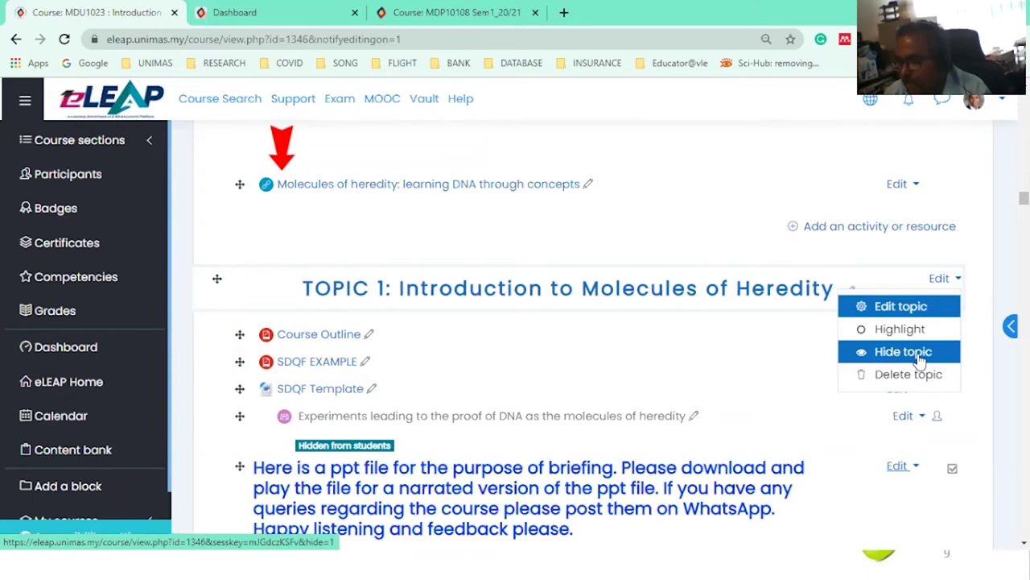
{"action": "key", "text": "Escape"}
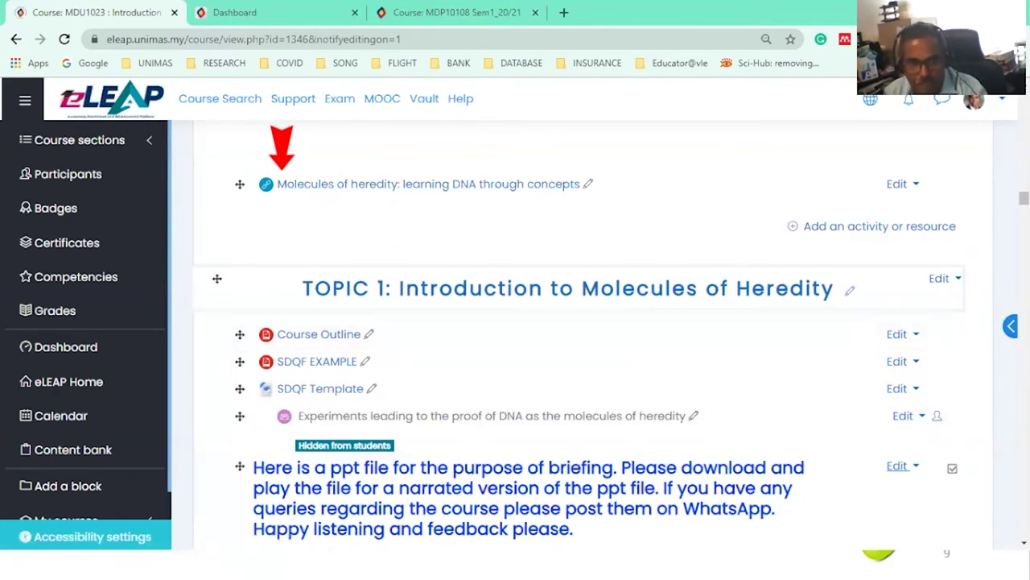
Step: Switch to the PowerPoint slideshow and advance to the Interaction 3 slide
{"action": "key", "text": "alt+Tab"}
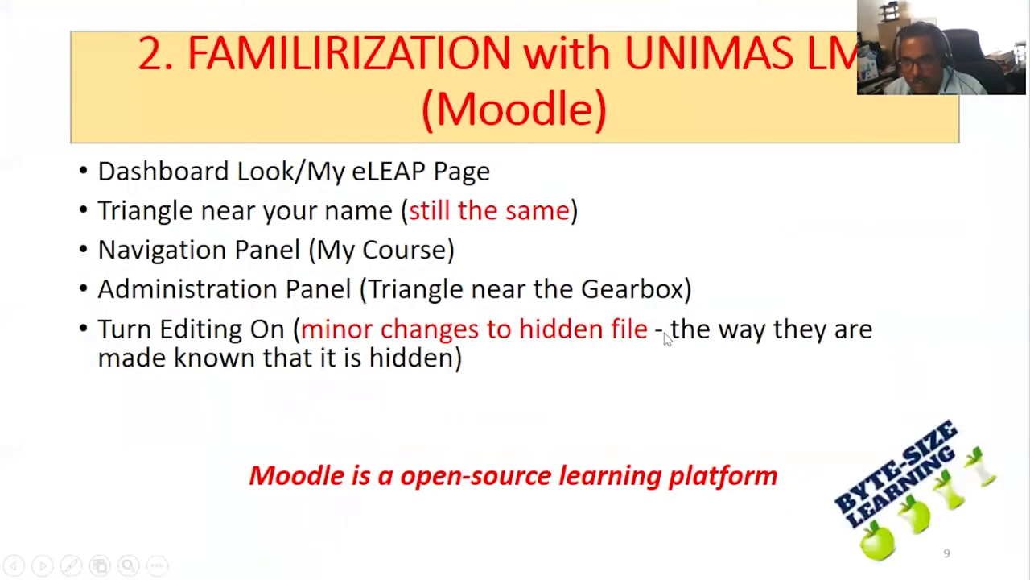
{"action": "left_click", "coordinate": [654, 411]}
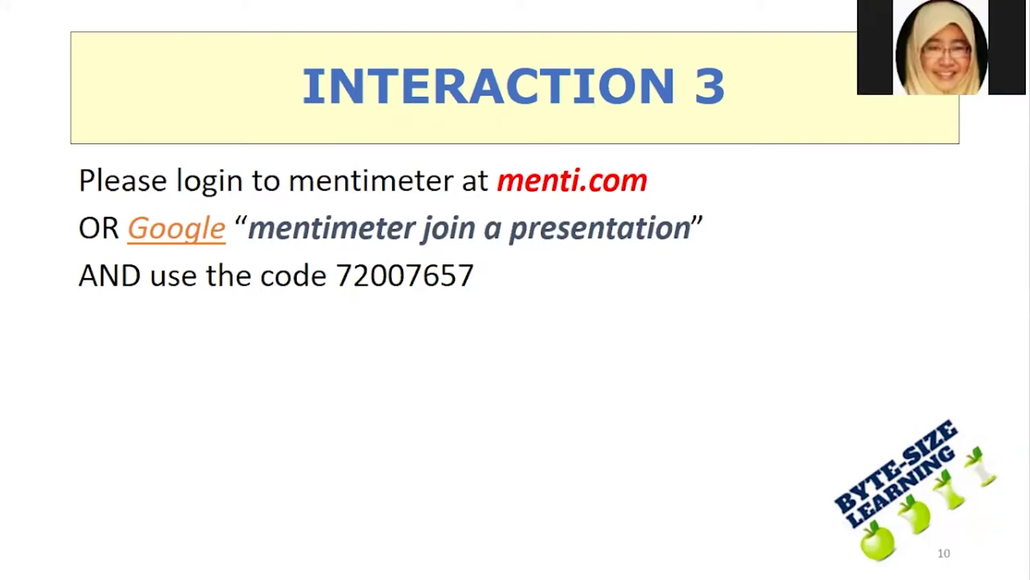
Step: Switch to Mentimeter in the browser, go to the list of own presentations and open the Byte-size 2021 folder
{"action": "key", "text": "alt+Tab"}
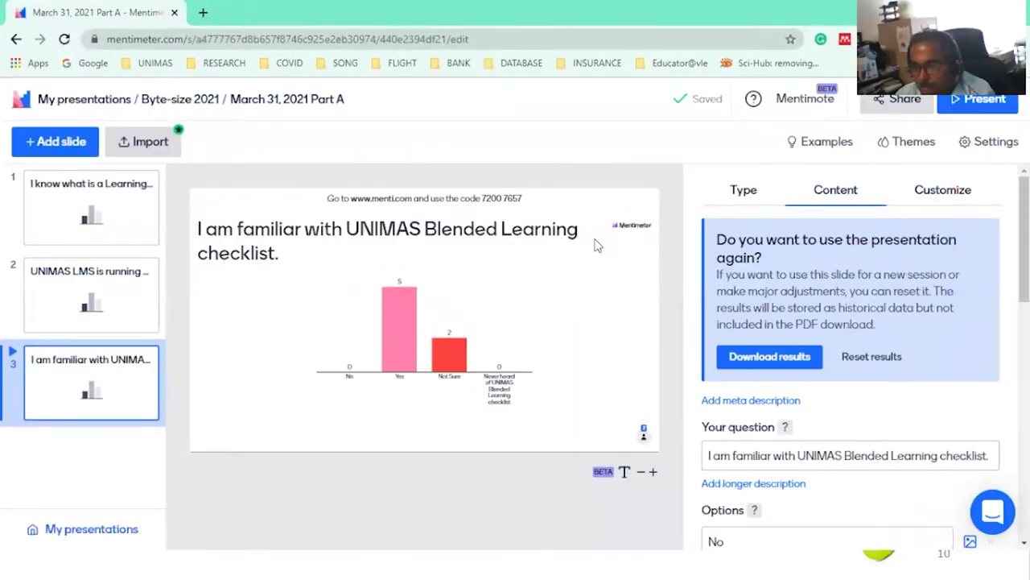
{"action": "left_click", "coordinate": [86, 104]}
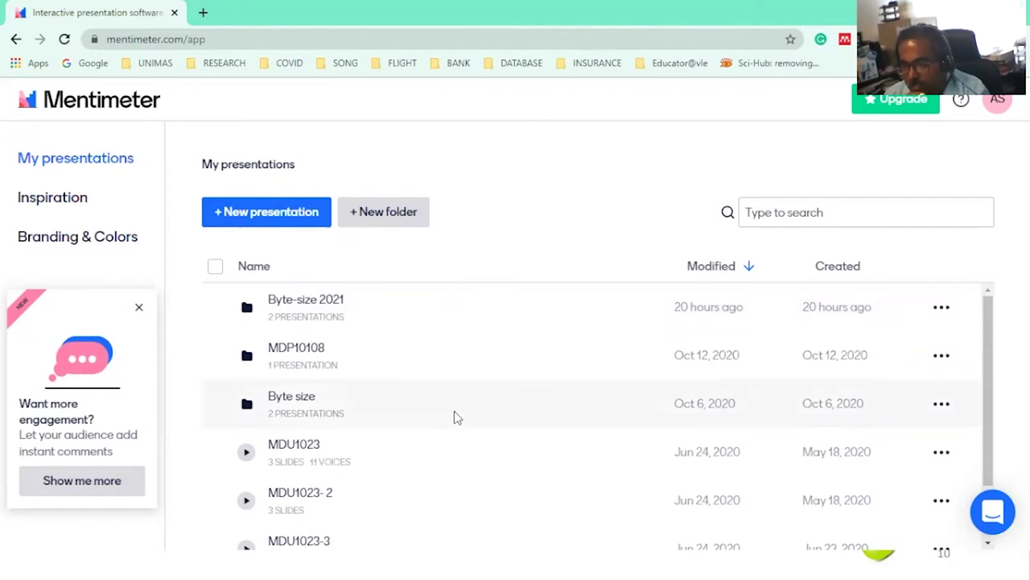
{"action": "scroll", "coordinate": [454, 411], "scroll_direction": "down", "scroll_amount": 1}
{"action": "scroll", "coordinate": [456, 398], "scroll_direction": "up", "scroll_amount": 1}
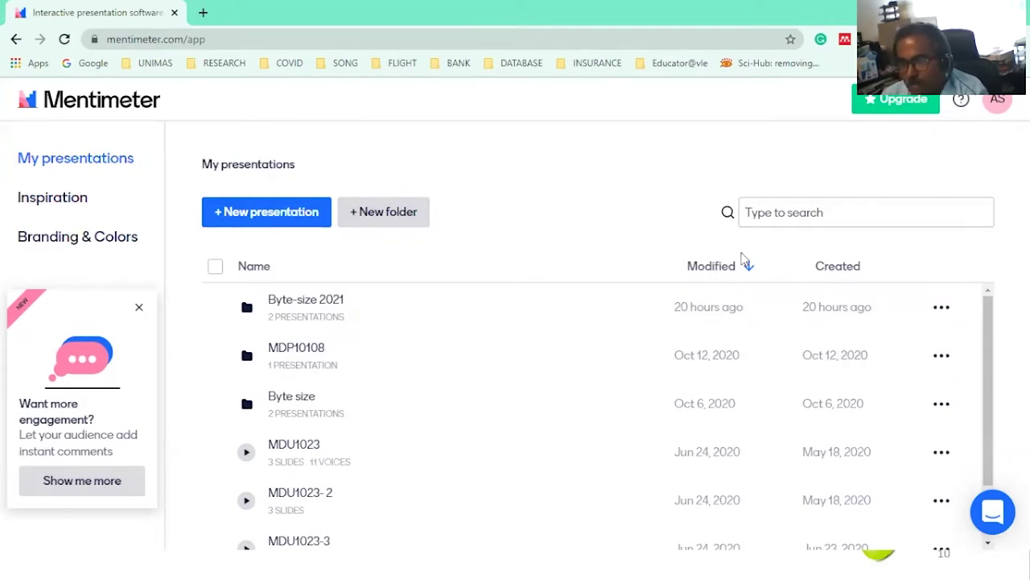
{"action": "left_click", "coordinate": [302, 299]}
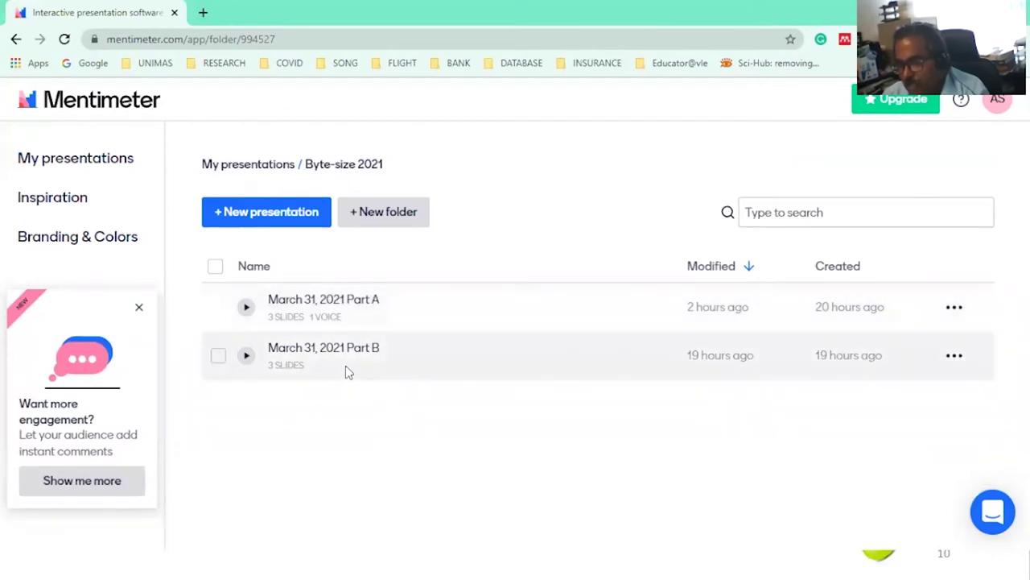
Step: Open the March 31, 2021 Part A presentation and examine the question and answer options of its first slide
{"action": "left_click", "coordinate": [315, 302]}
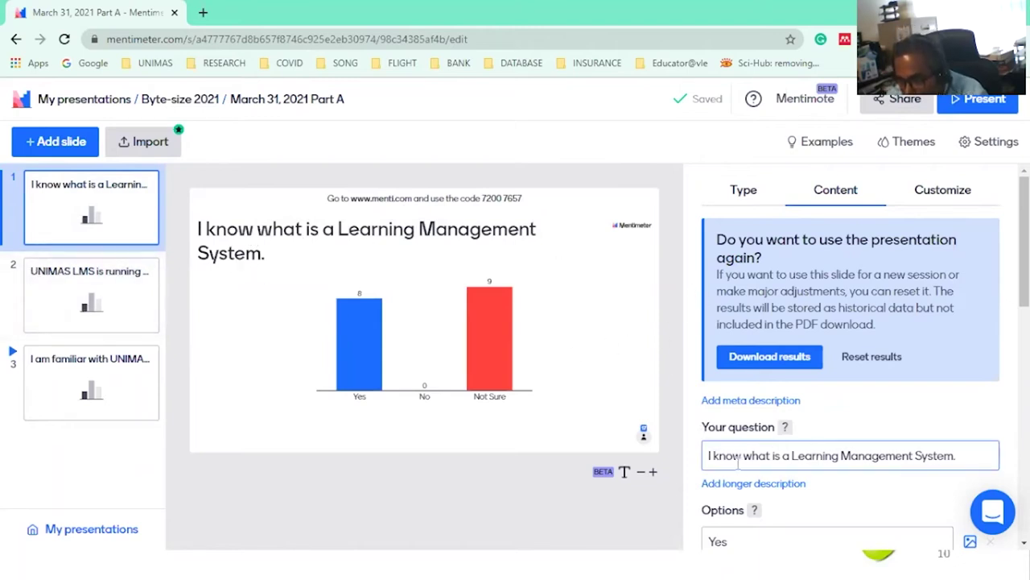
{"action": "scroll", "coordinate": [823, 437], "scroll_direction": "down", "scroll_amount": 3}
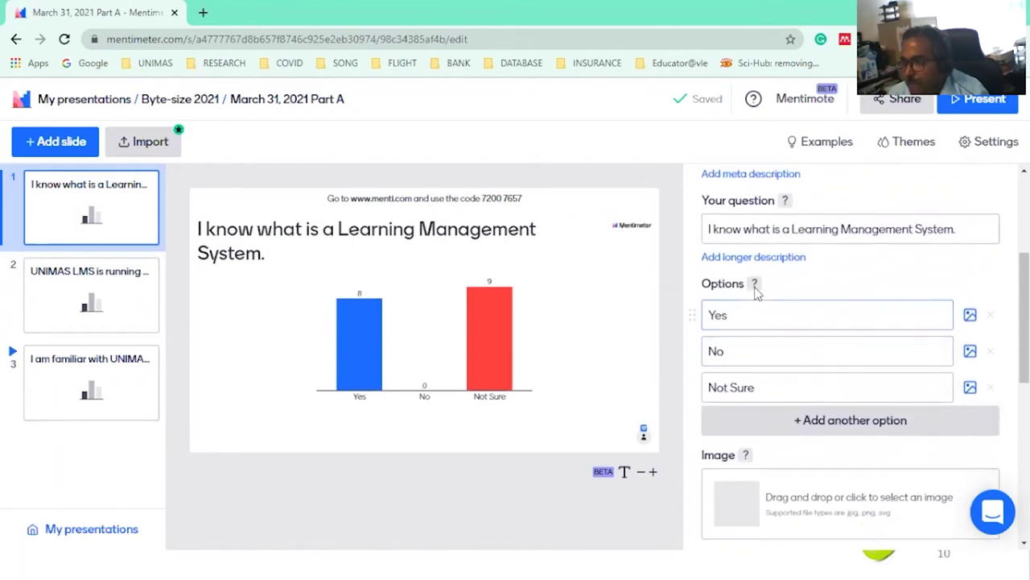
{"action": "scroll", "coordinate": [920, 277], "scroll_direction": "up", "scroll_amount": 3}
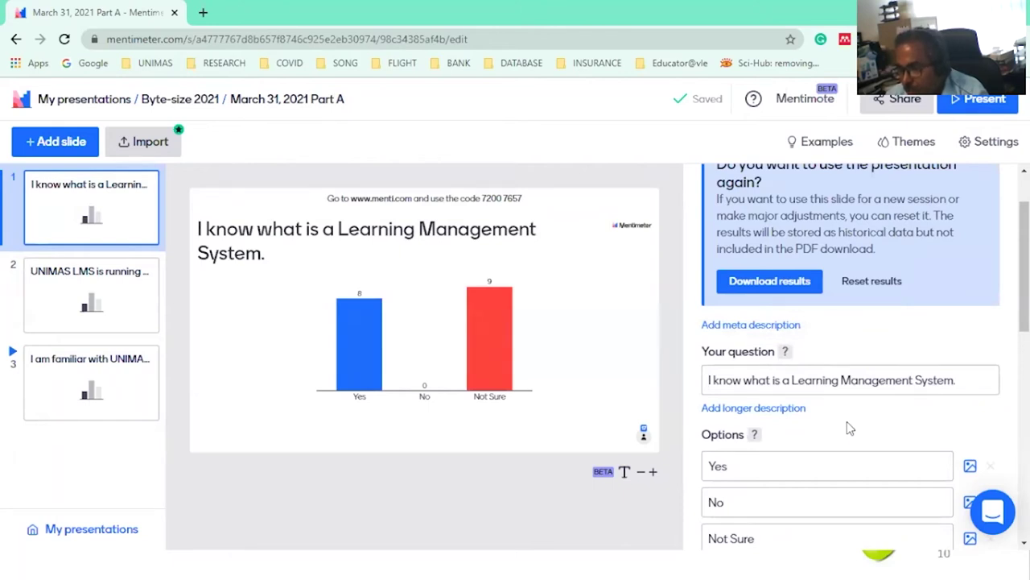
{"action": "scroll", "coordinate": [847, 421], "scroll_direction": "up", "scroll_amount": 1}
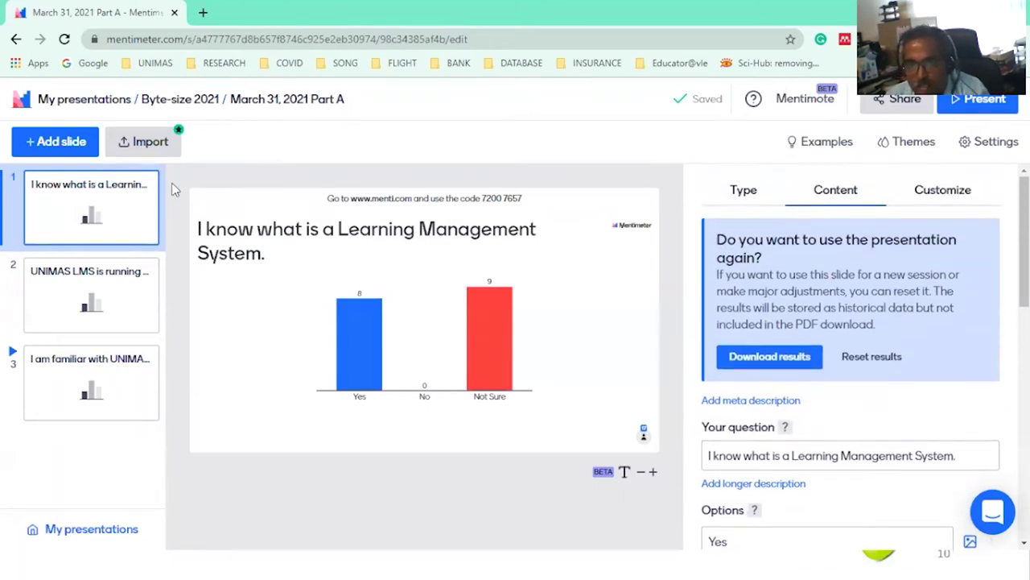
Step: Return to the list of own presentations and create a new presentation named Testing
{"action": "left_click", "coordinate": [107, 100]}
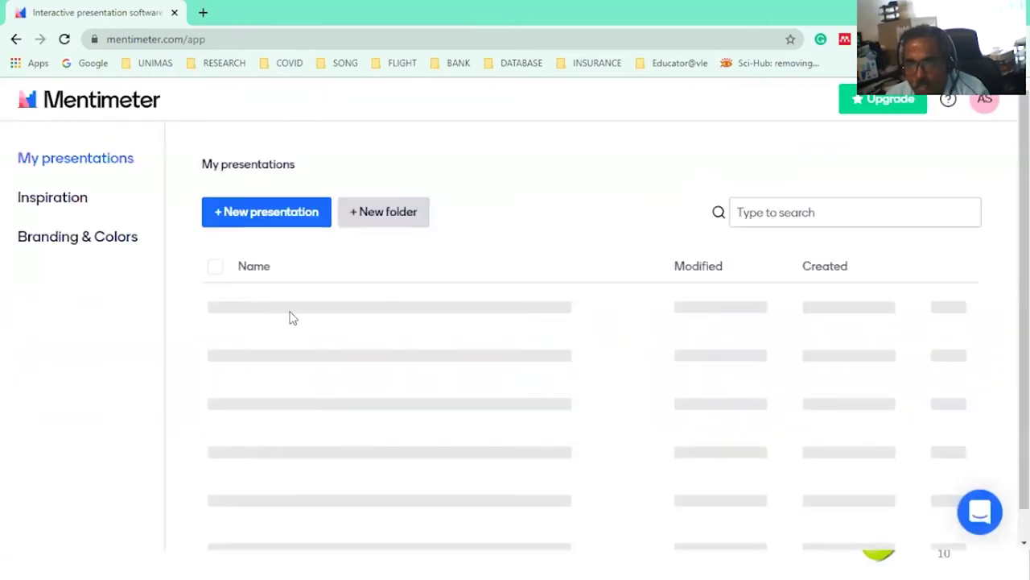
{"action": "left_click", "coordinate": [262, 217]}
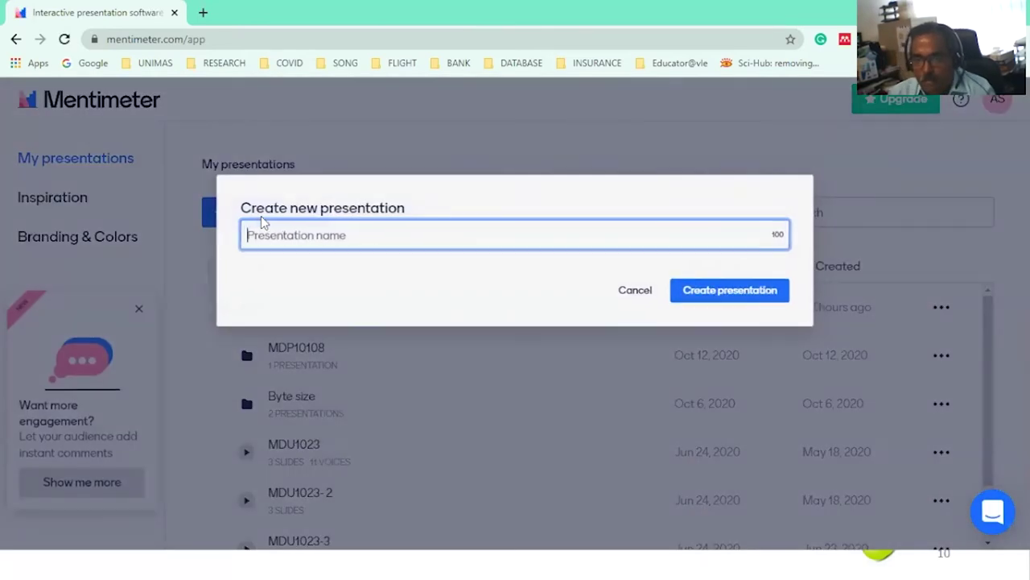
{"action": "type", "text": "Testing"}
{"action": "key", "text": "Escape"}
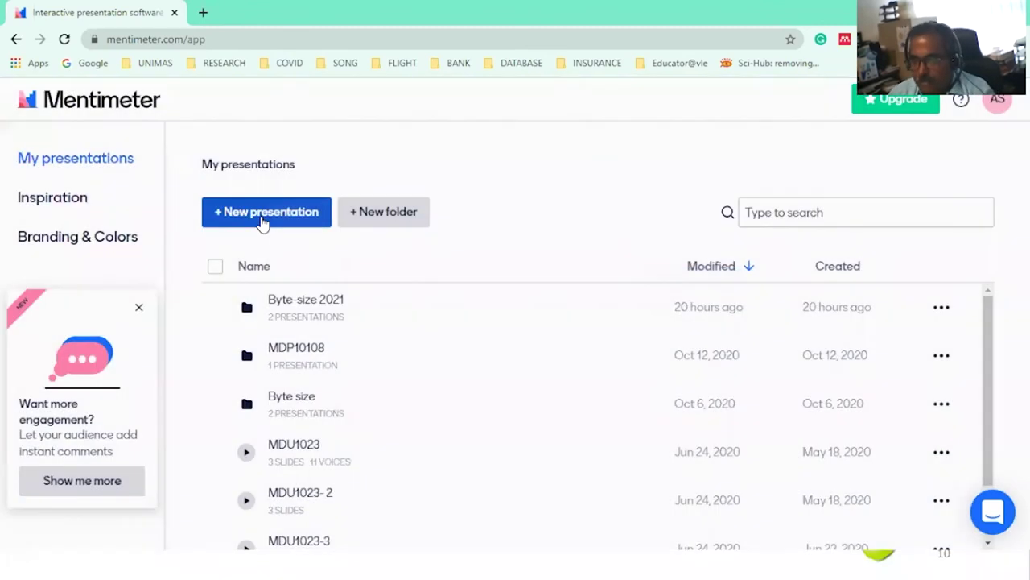
{"action": "left_click", "coordinate": [357, 415]}
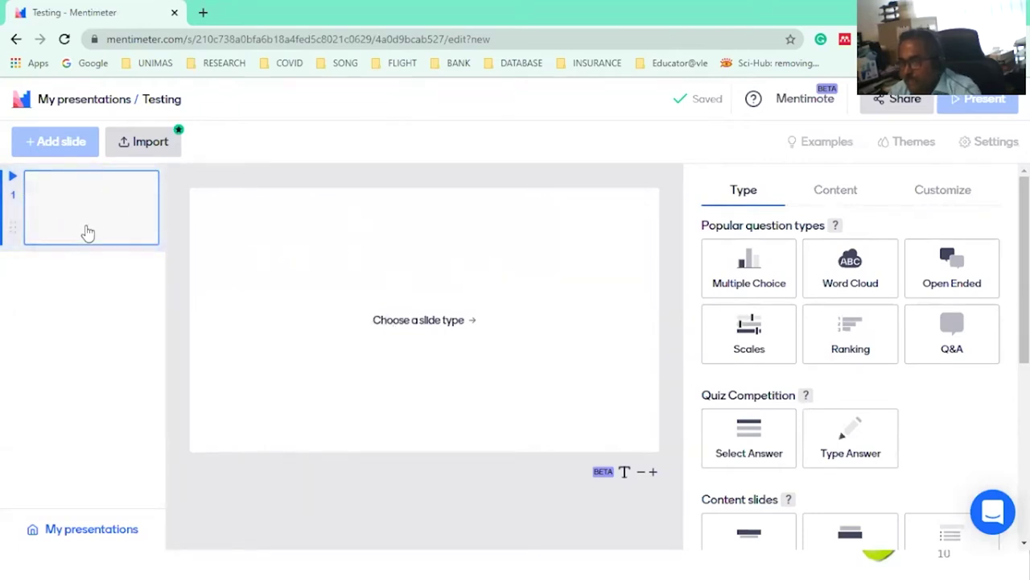
Step: Make the first slide a Multiple Choice question that reads "I love mentimeter"
{"action": "left_click", "coordinate": [750, 277]}
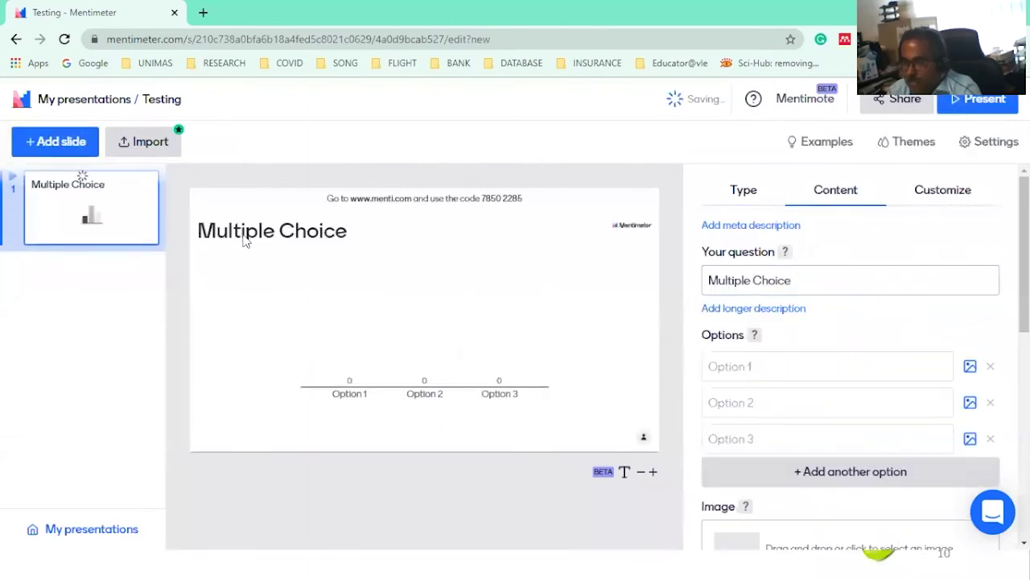
{"action": "left_click", "coordinate": [779, 287]}
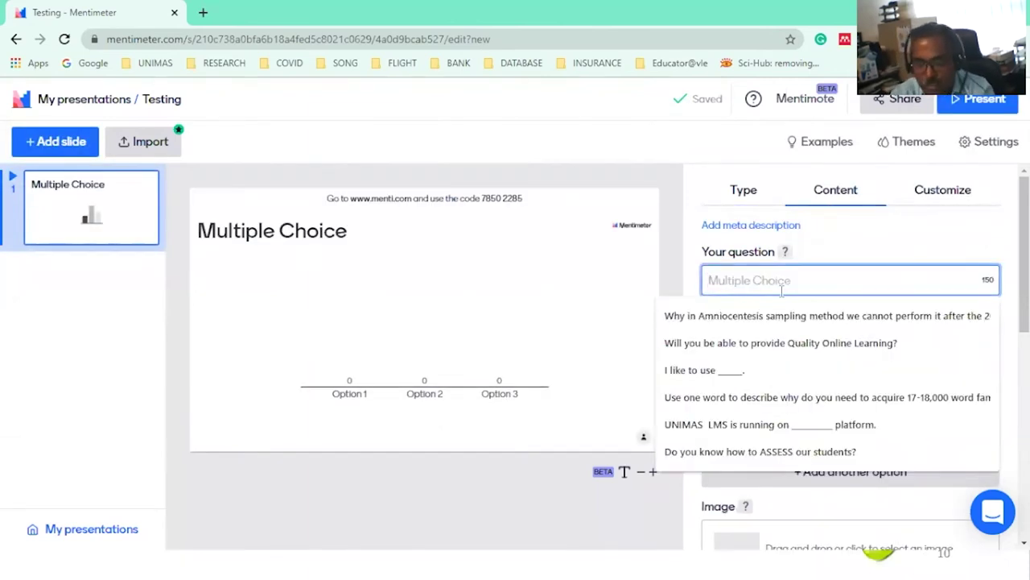
{"action": "type", "text": "I lo"}
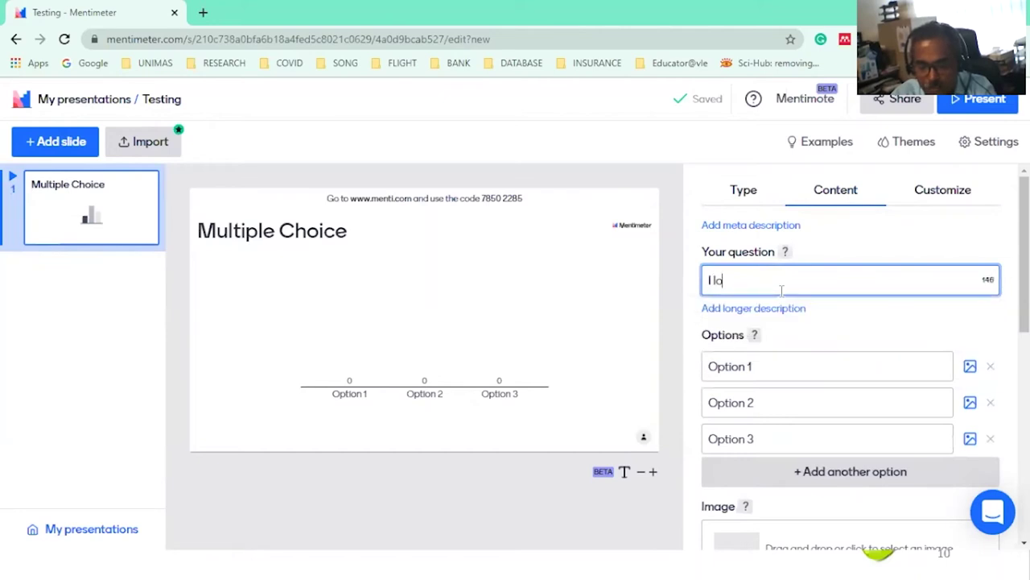
{"action": "type", "text": "ve mentimeter"}
Step: Set the first two answer options of the question to Yes and No
{"action": "left_click", "coordinate": [762, 368]}
{"action": "type", "text": "Yes"}
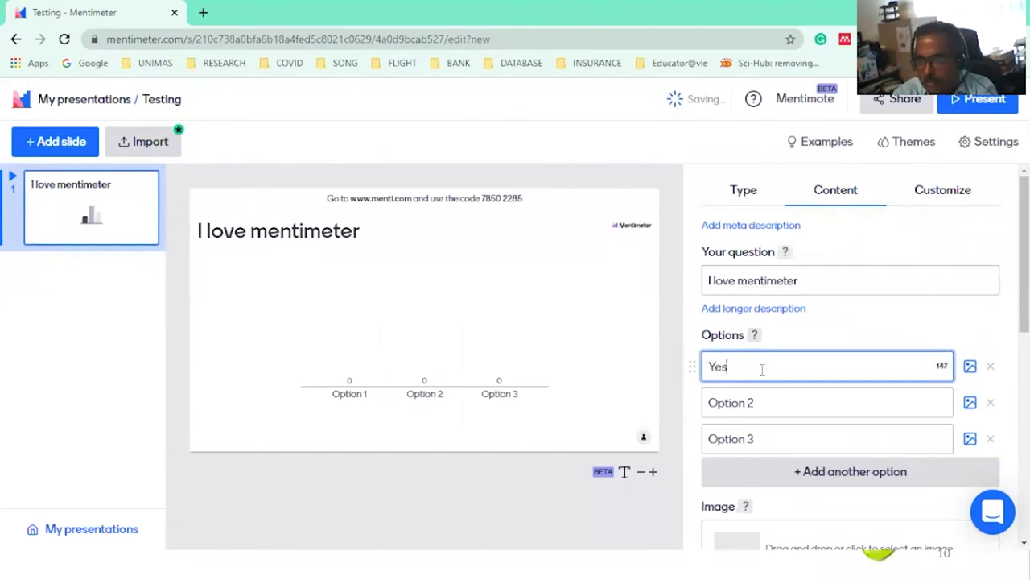
{"action": "left_click", "coordinate": [750, 404]}
{"action": "type", "text": "No"}
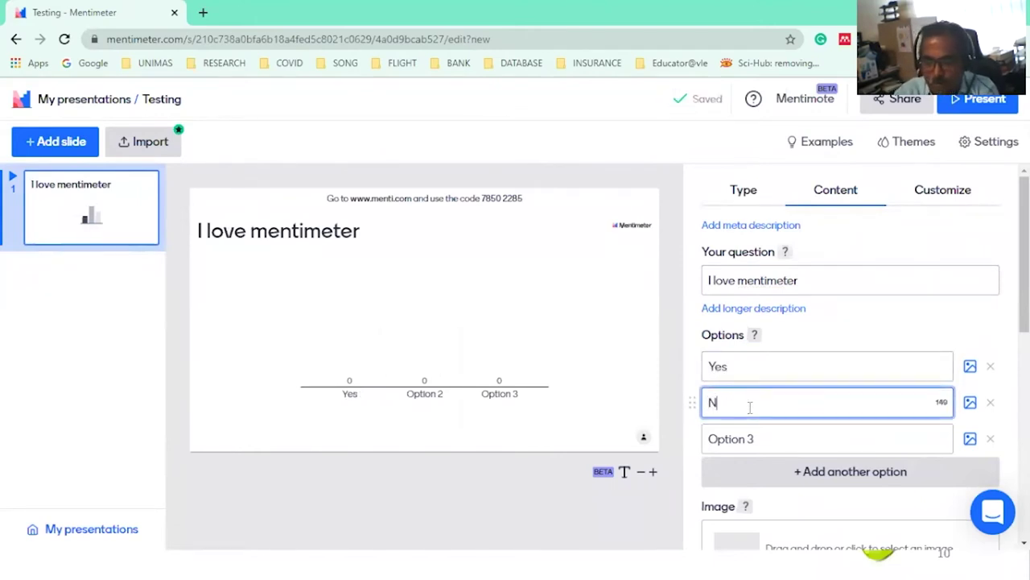
Step: Examine the available question, quiz and content slide types, and switch back to the PowerPoint slideshow
{"action": "left_click", "coordinate": [747, 192]}
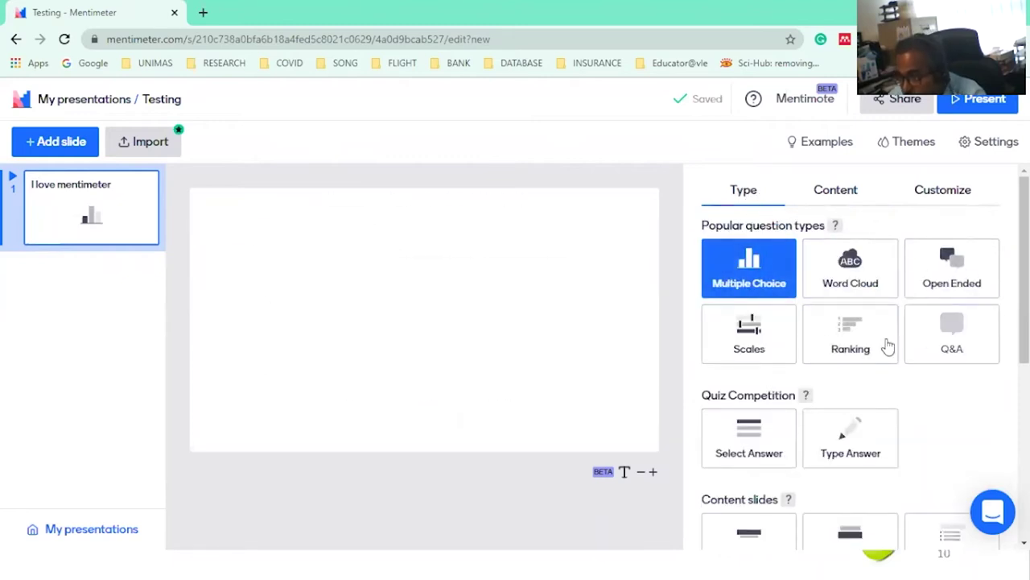
{"action": "scroll", "coordinate": [821, 402], "scroll_direction": "down", "scroll_amount": 3}
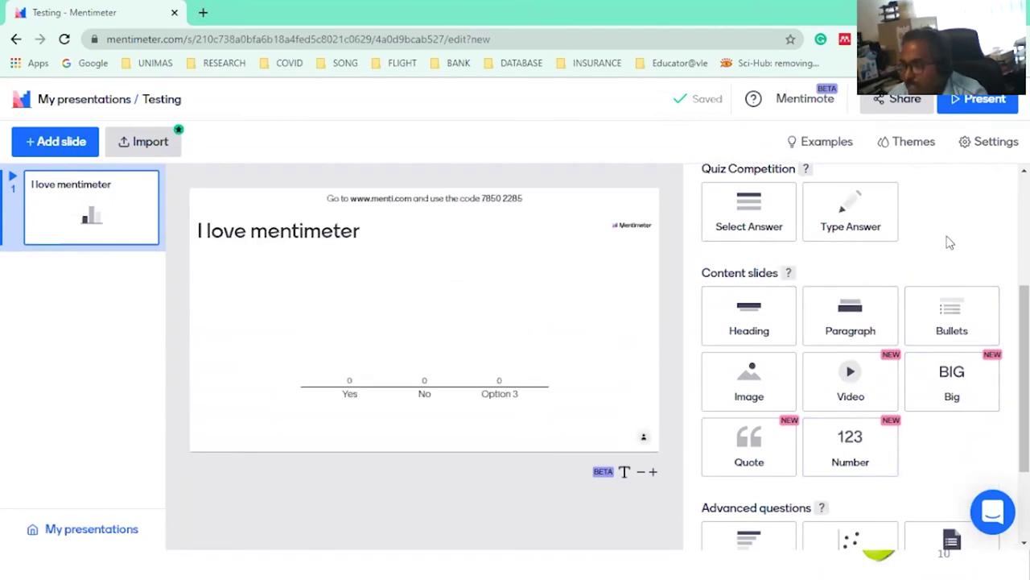
{"action": "scroll", "coordinate": [950, 243], "scroll_direction": "up", "scroll_amount": 3}
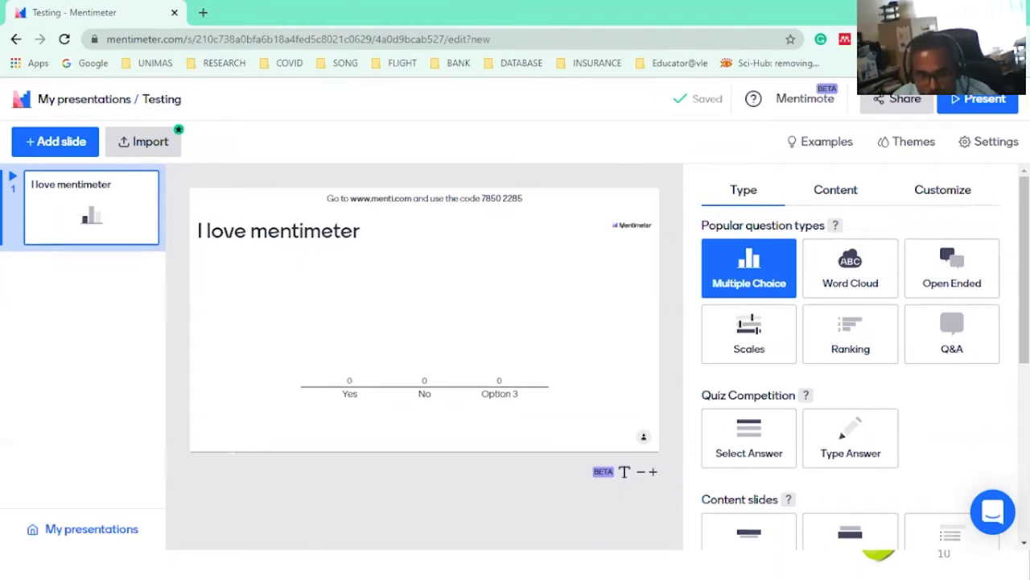
{"action": "key", "text": "alt+Tab"}
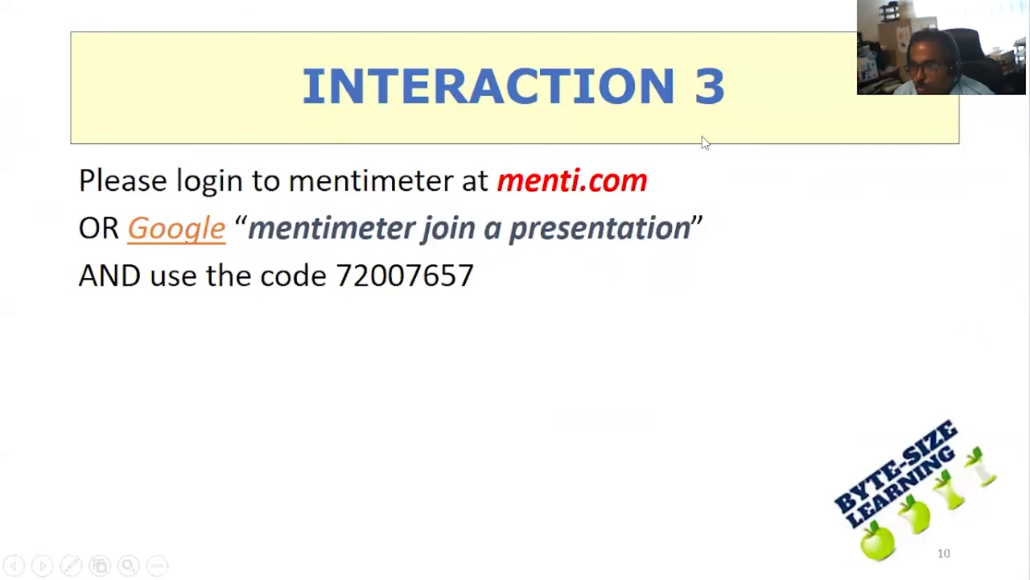